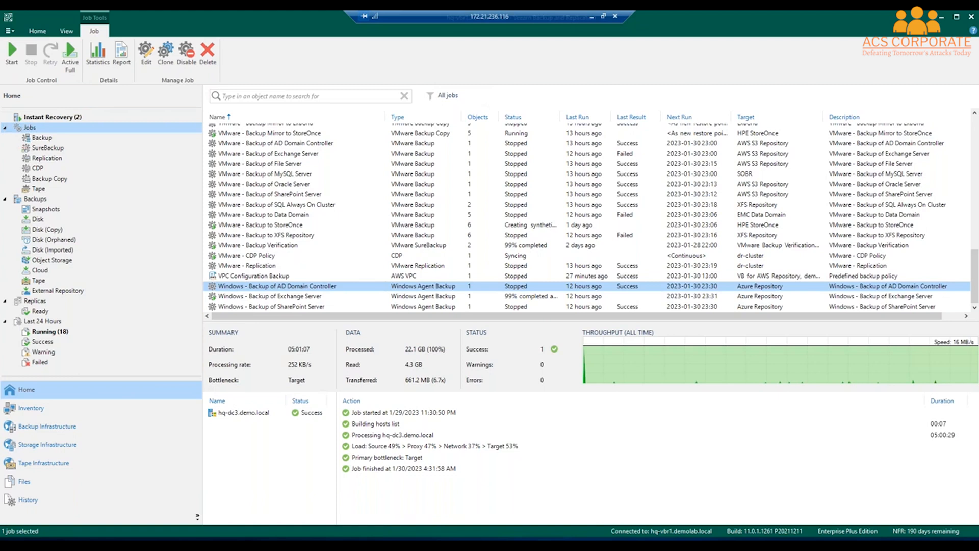
Step: Review the XFS Repository's folder, immutability and load control settings among the backup repositories, closing its properties without changes
left_click(47, 425)
left_click(51, 137)
left_click(51, 127)
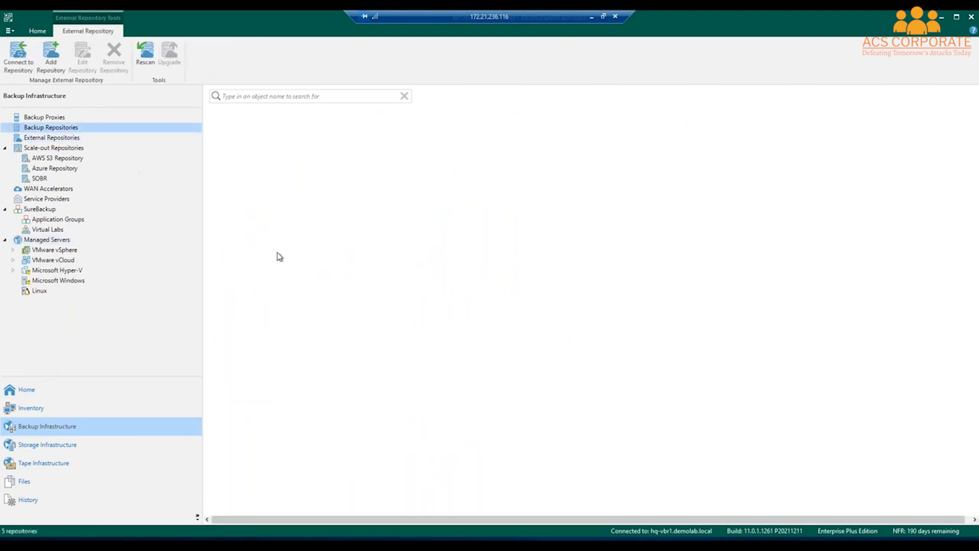
left_click(245, 312)
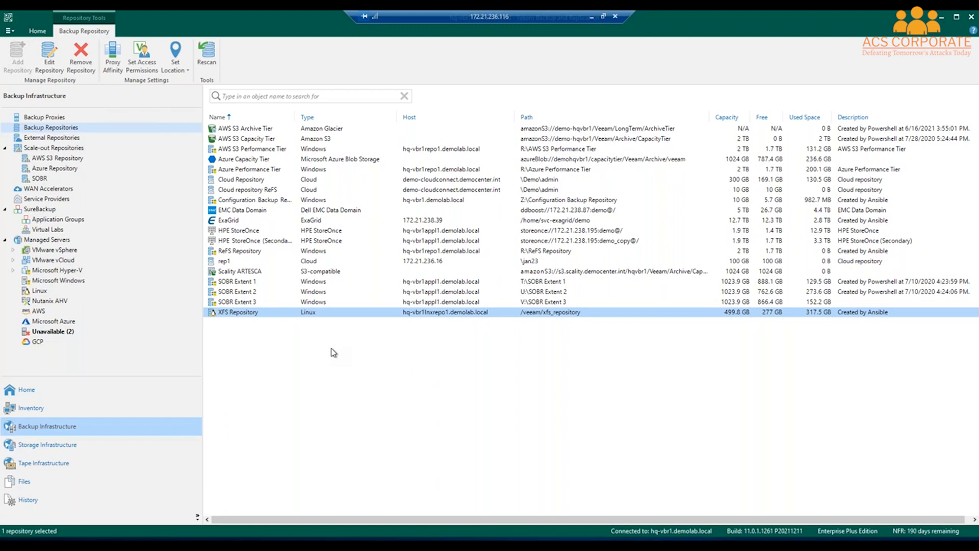
right_click(284, 313)
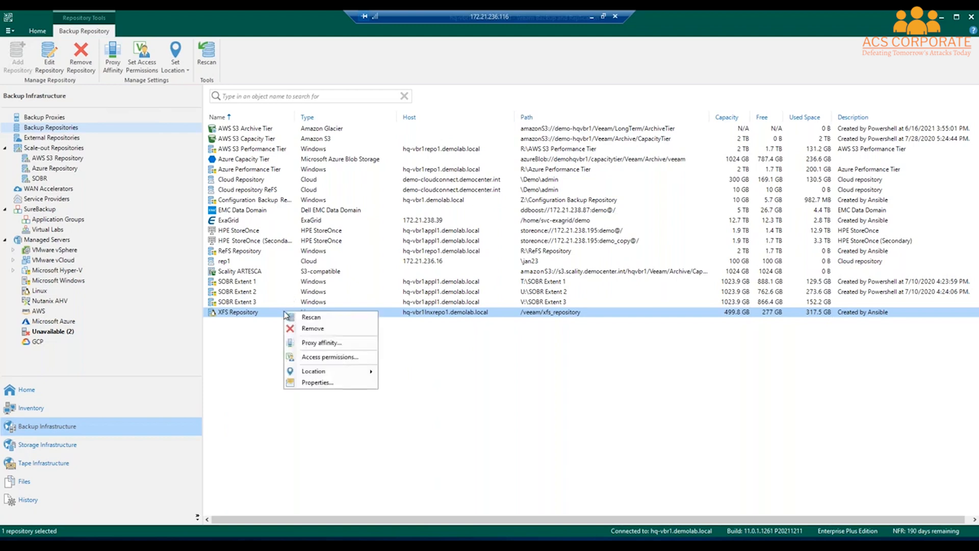
key("Return")
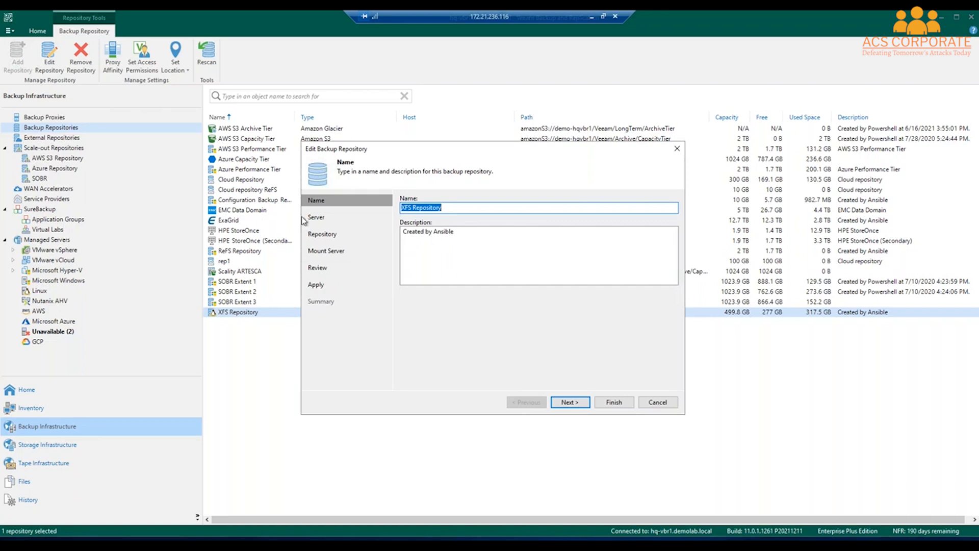
left_click(322, 234)
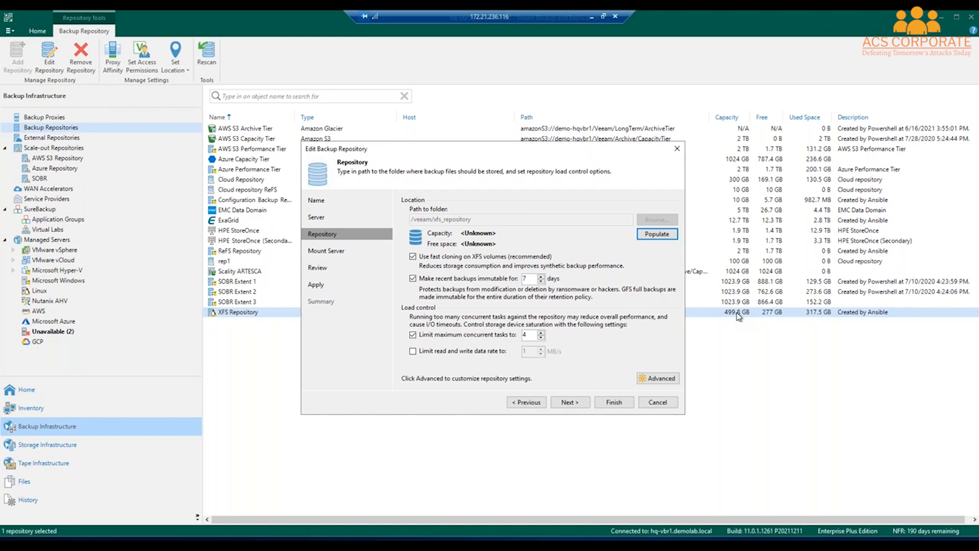
left_click(658, 402)
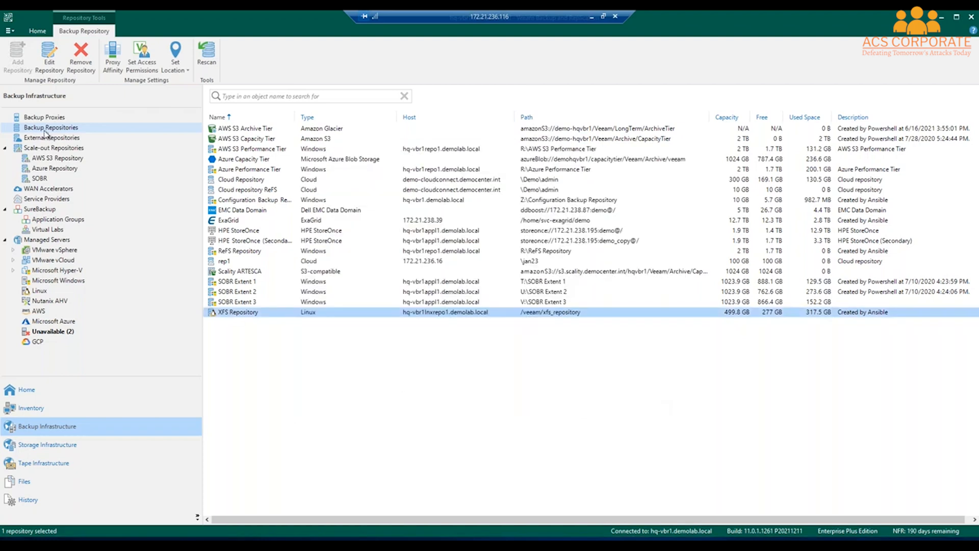
Step: Review the account and bucket settings of the AWS S3 Capacity Tier in the AWS S3 scale-out repository, leaving them unchanged
left_click(56, 148)
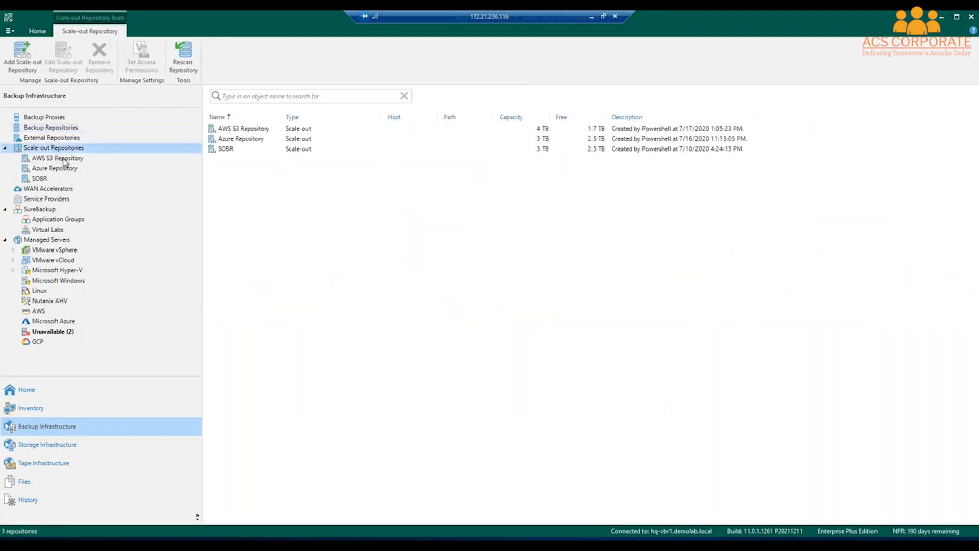
left_click(65, 158)
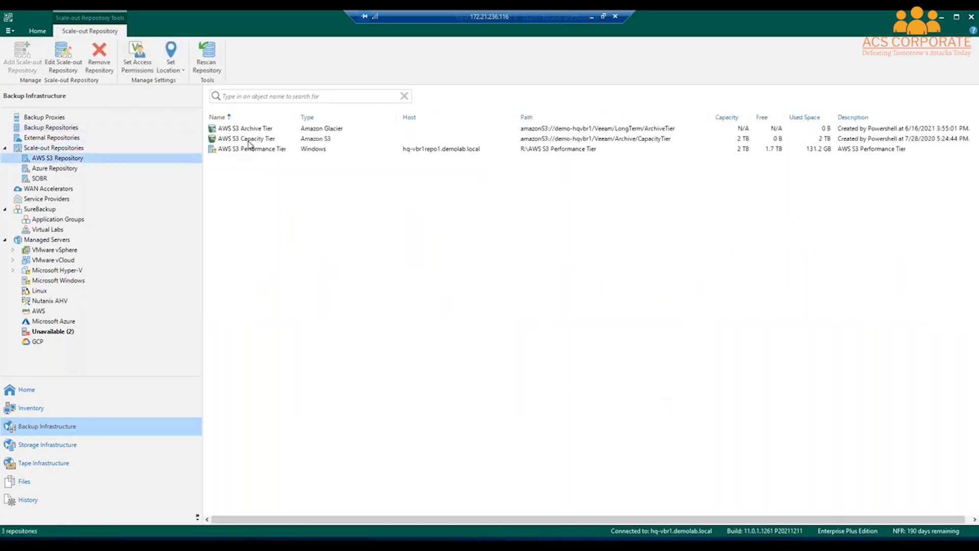
left_click(249, 140)
right_click(250, 143)
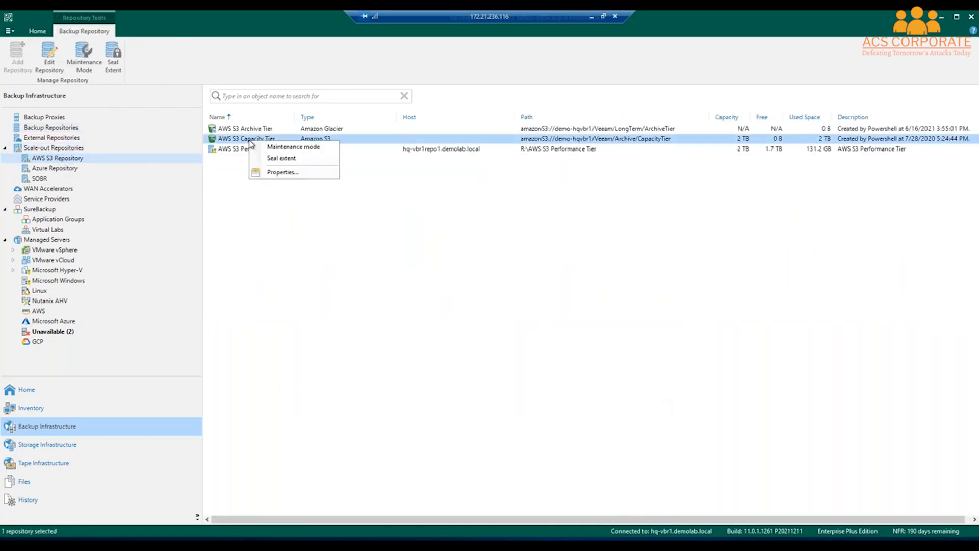
left_click(272, 178)
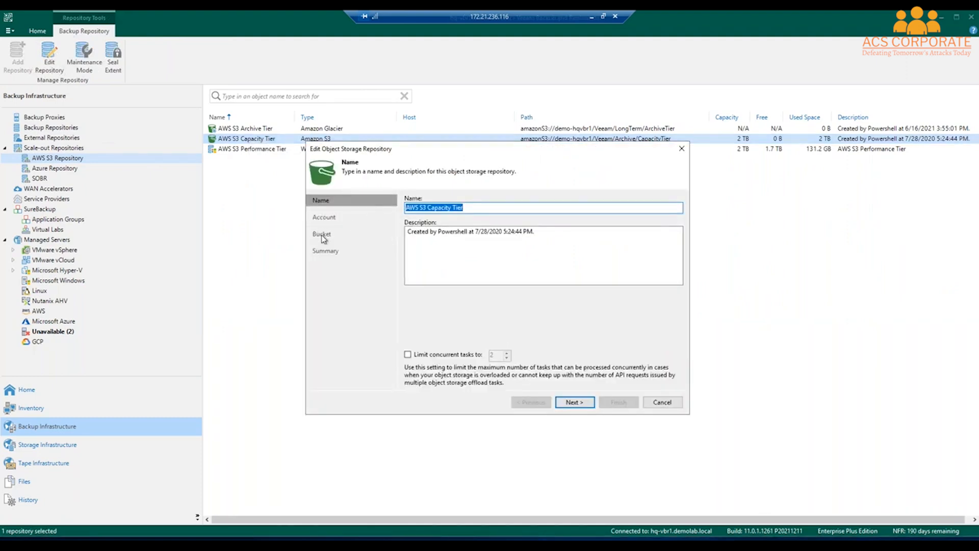
left_click(580, 403)
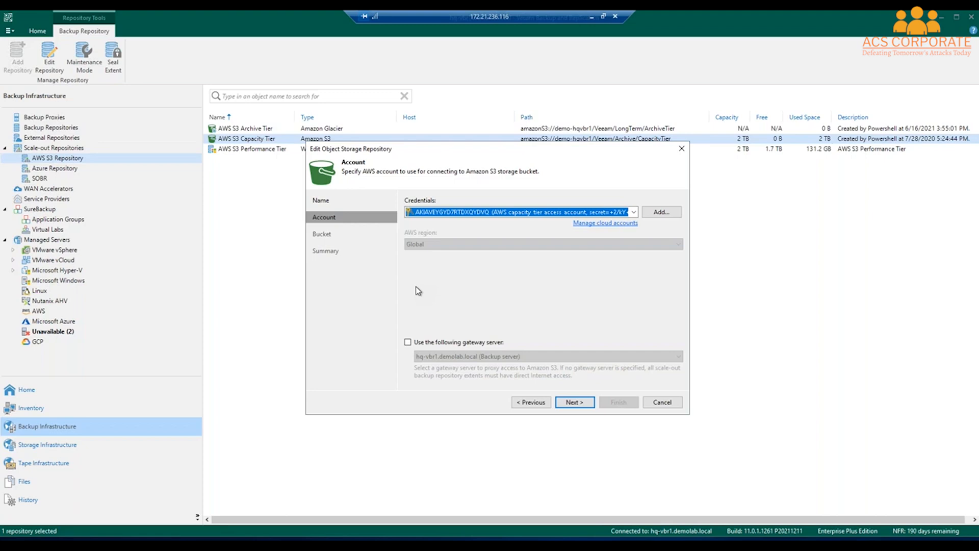
left_click(574, 403)
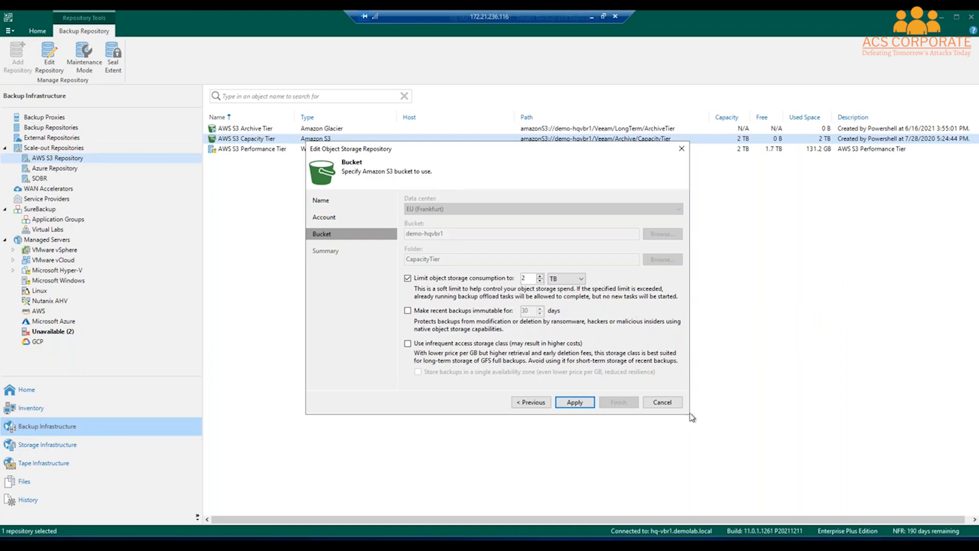
left_click(668, 406)
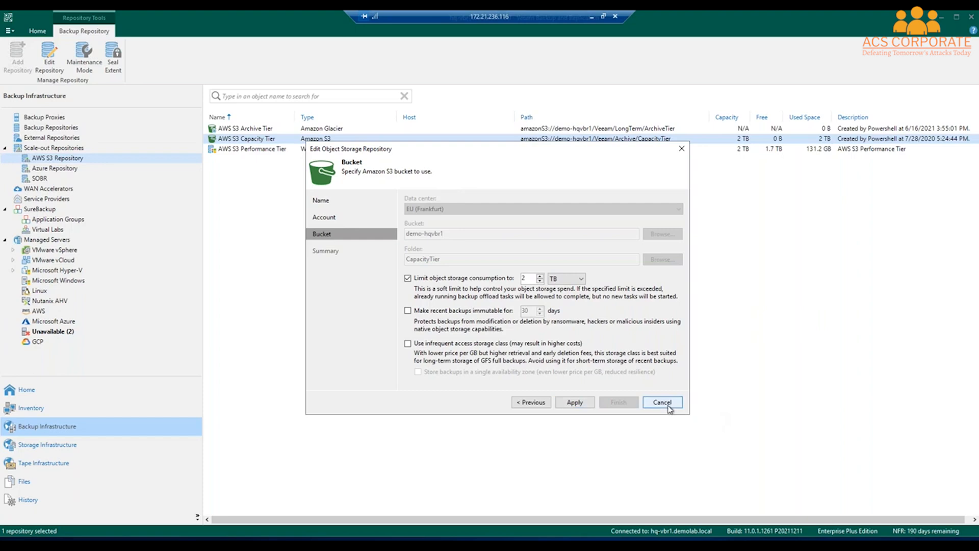
left_click(668, 406)
left_click(480, 292)
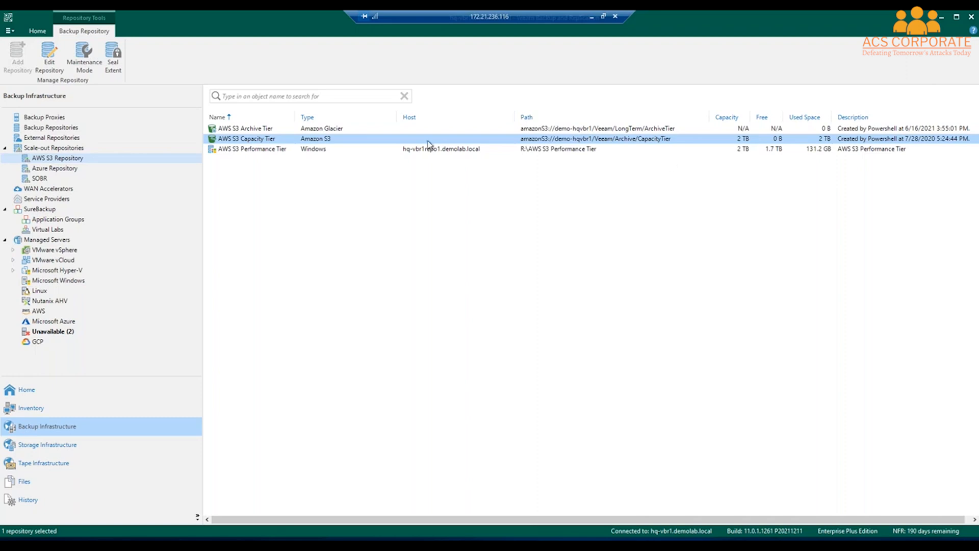
Step: Review the capacity tier settings of the AWS S3 Repository scale-out repository and close its properties without changes
left_click(53, 149)
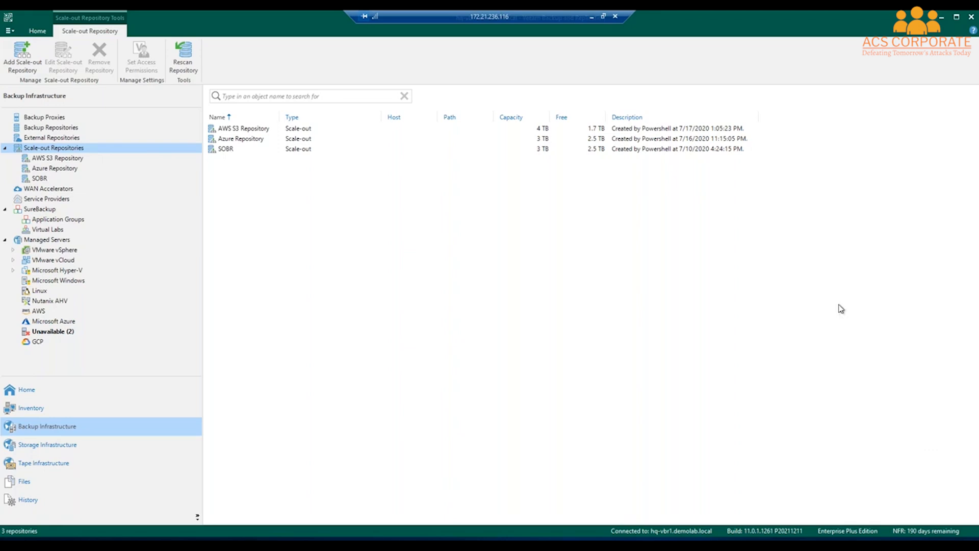
right_click(237, 132)
left_click(273, 198)
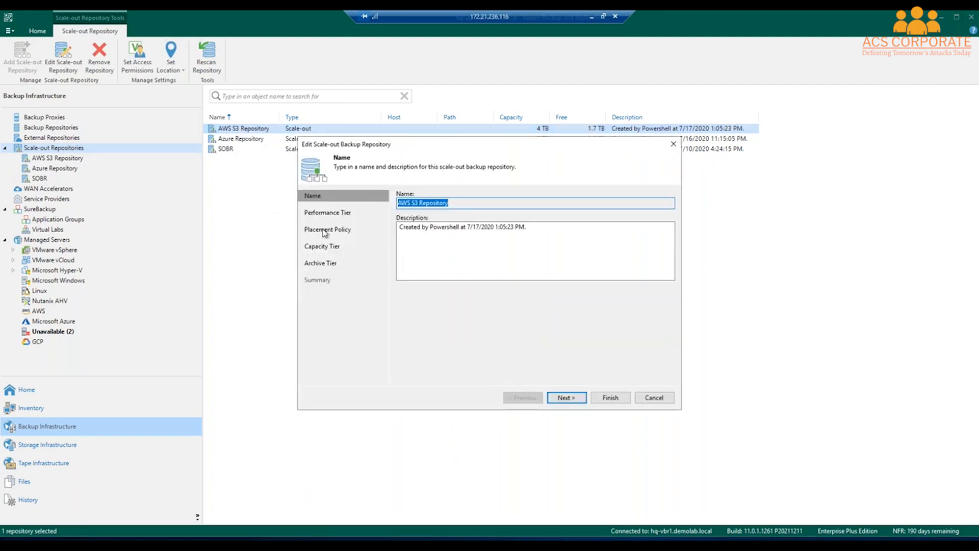
left_click(322, 246)
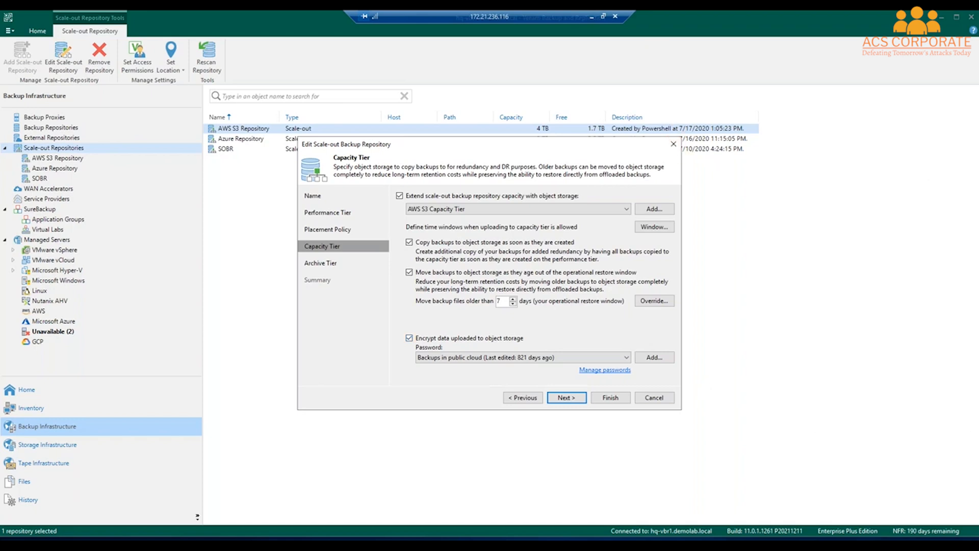
left_click(673, 144)
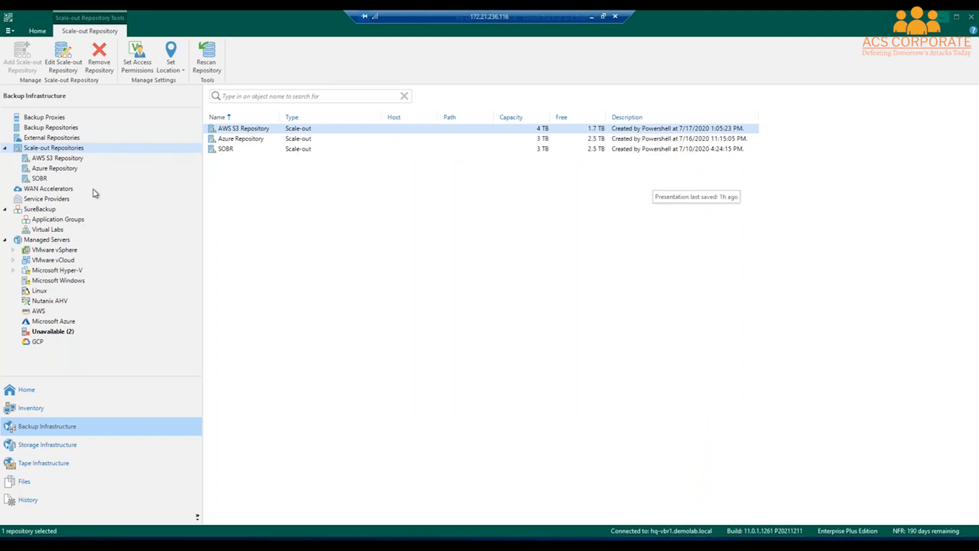
Step: Switch to Veeam ONE Monitor and connect to HQ-VONE1.demolab.local with the Windows session credentials
left_click(943, 17)
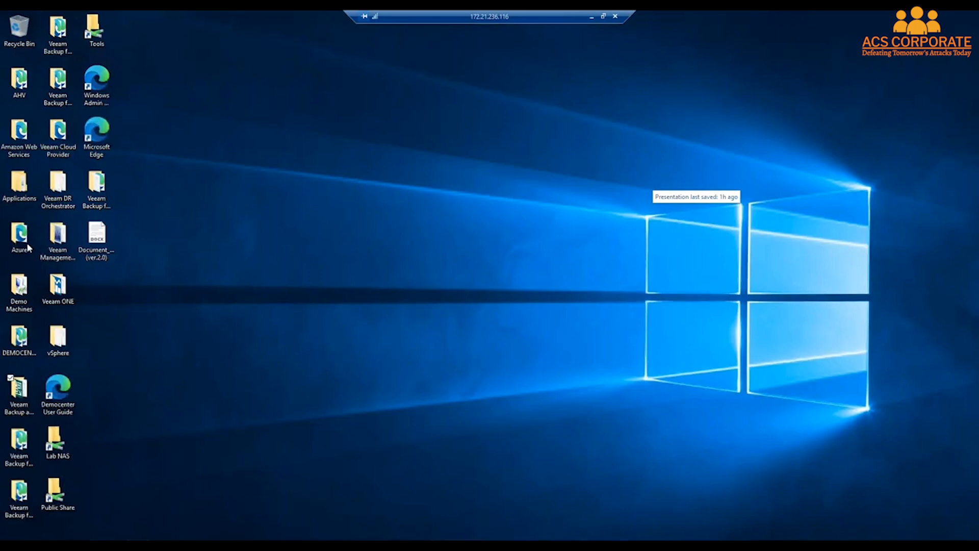
double_click(55, 288)
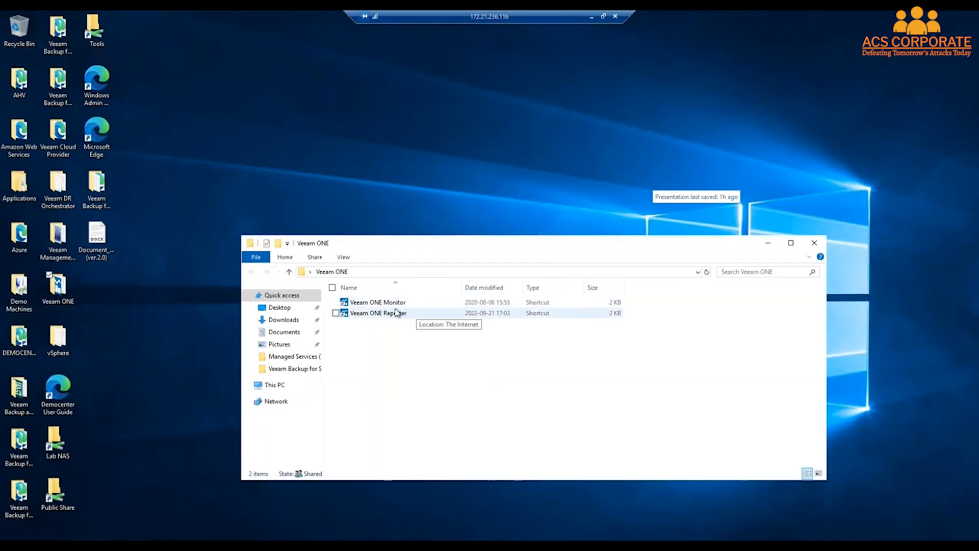
left_click(399, 305)
double_click(399, 305)
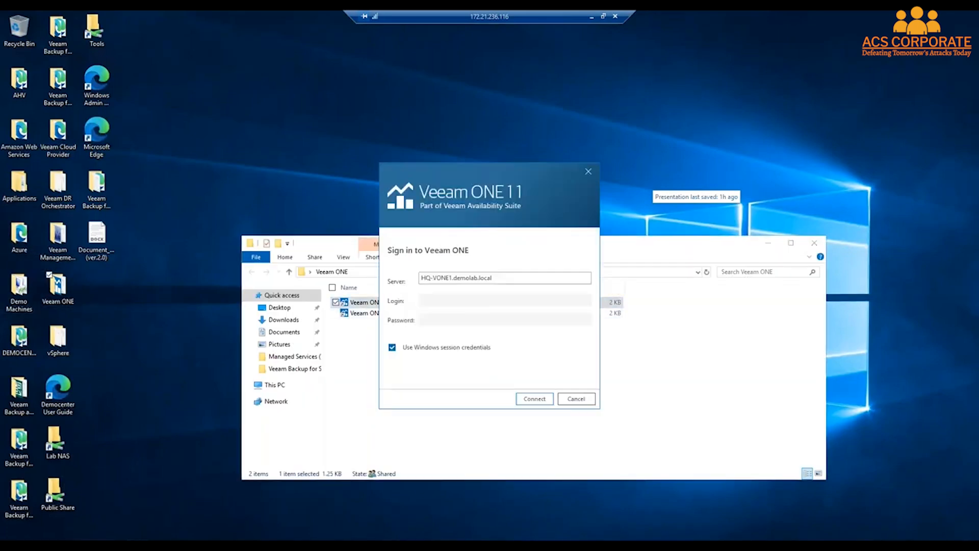
left_click(533, 400)
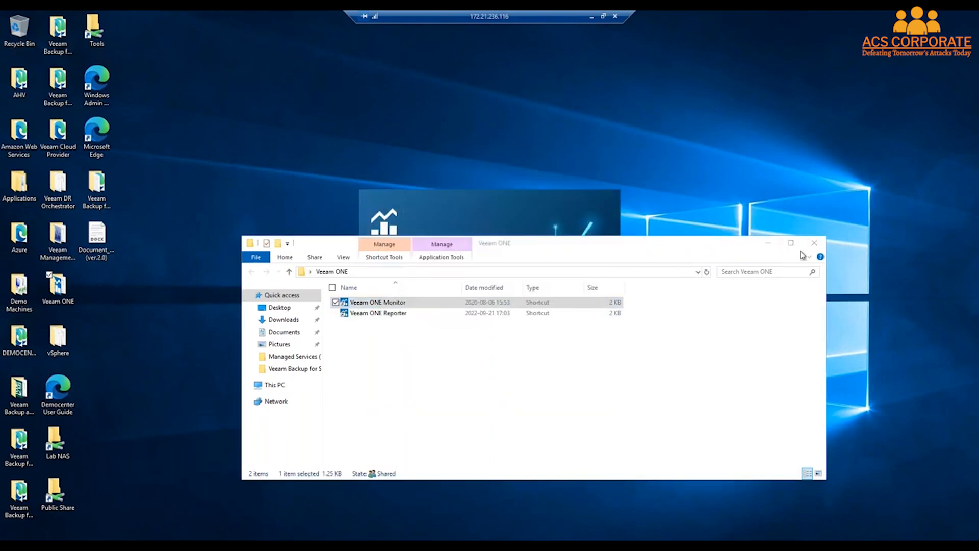
left_click(768, 243)
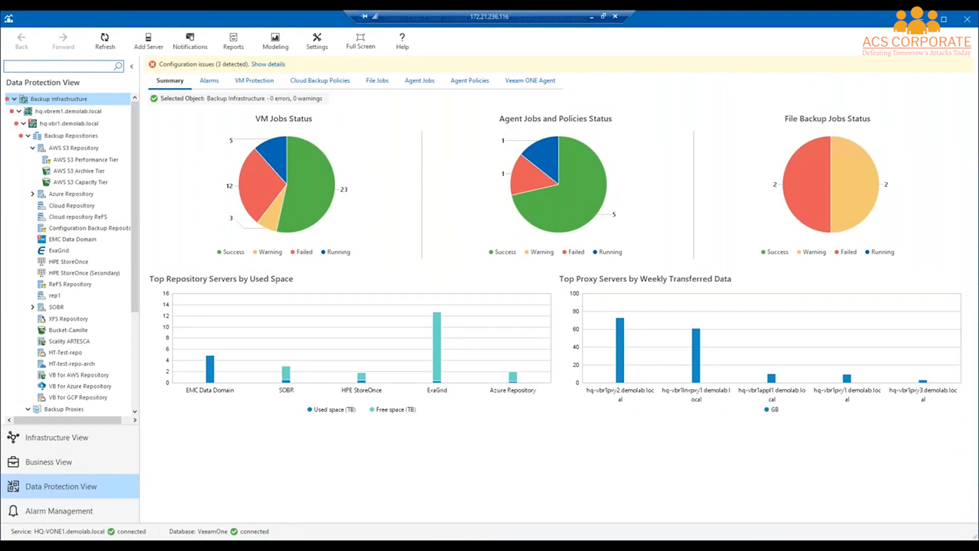
Step: Examine the virtual infrastructure's status summary, top hosts and lowest-load hosts in the Infrastructure View
left_click(51, 438)
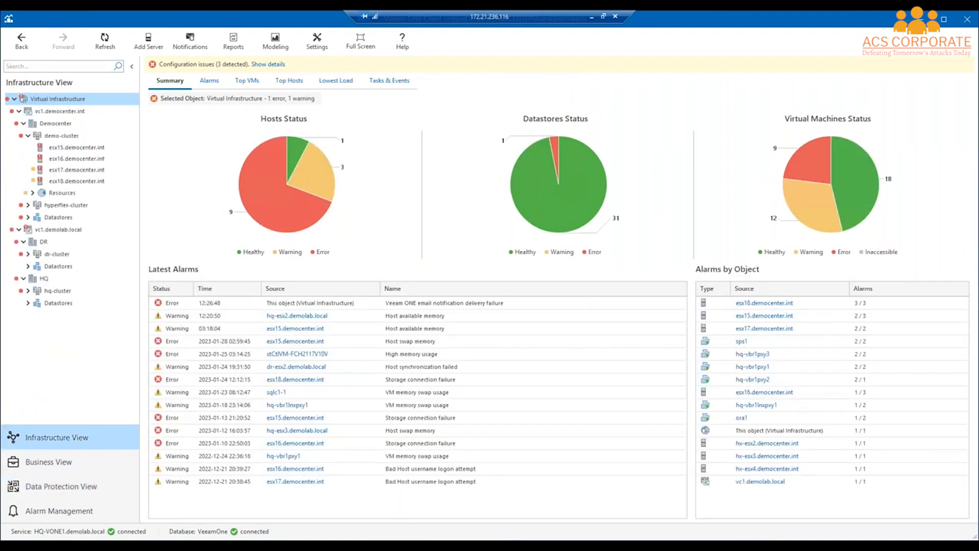
mouse_move(260, 201)
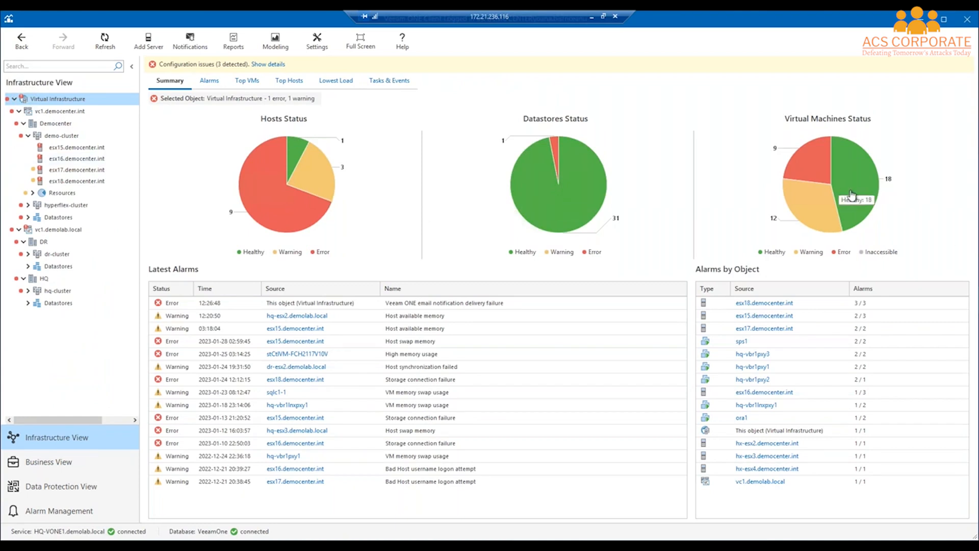
mouse_move(830, 232)
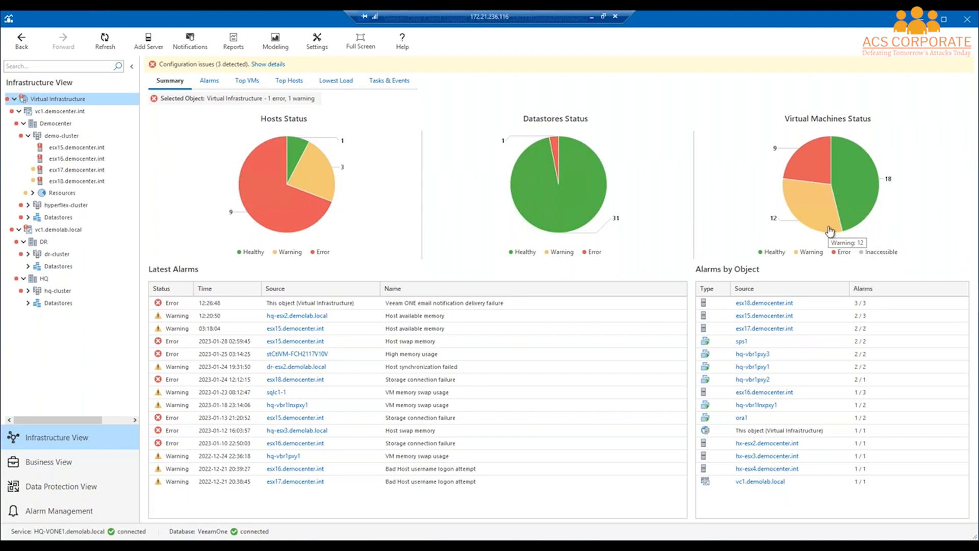
mouse_move(814, 174)
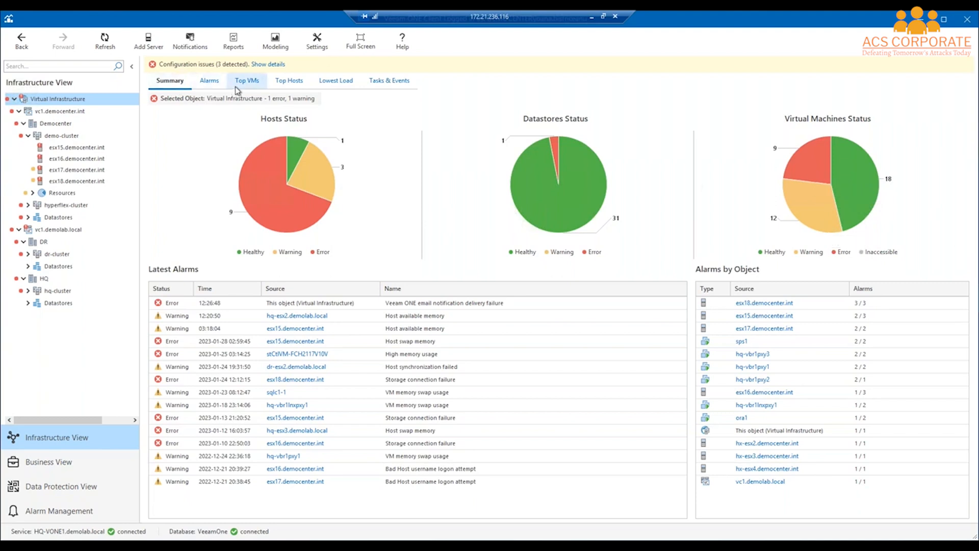
left_click(290, 81)
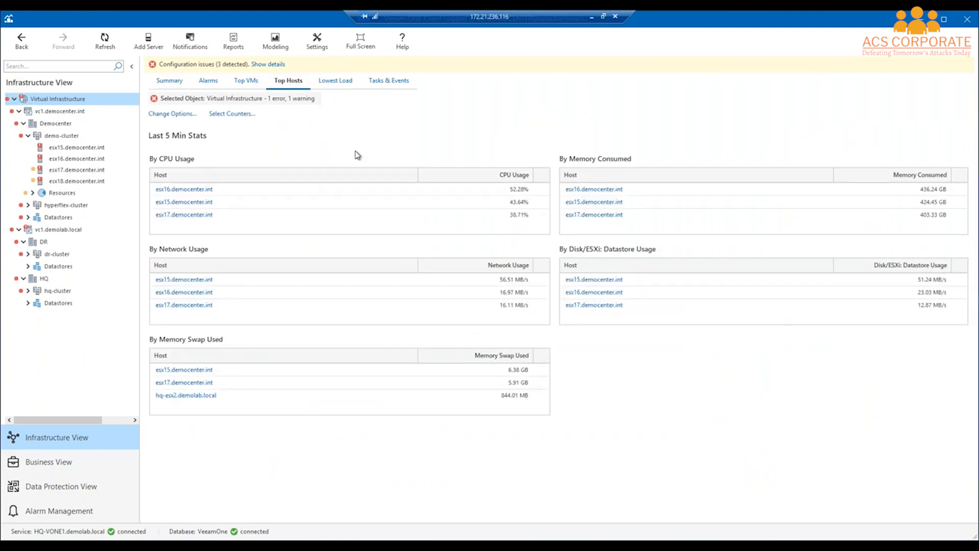
left_click(335, 81)
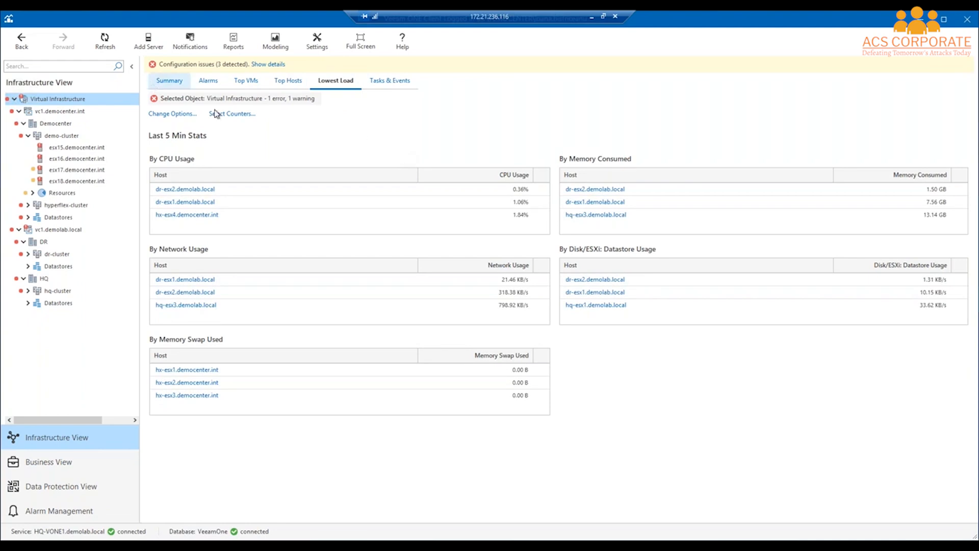
Step: Inspect the summary, network performance and top VMs of host esx15.democenter.int, and the top VMs of esx16.democenter.int
left_click(93, 148)
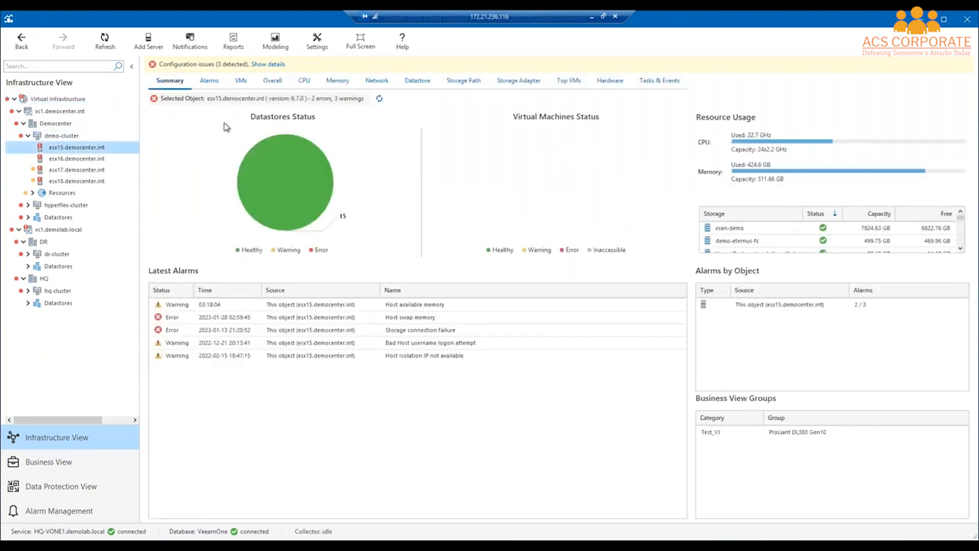
left_click(385, 82)
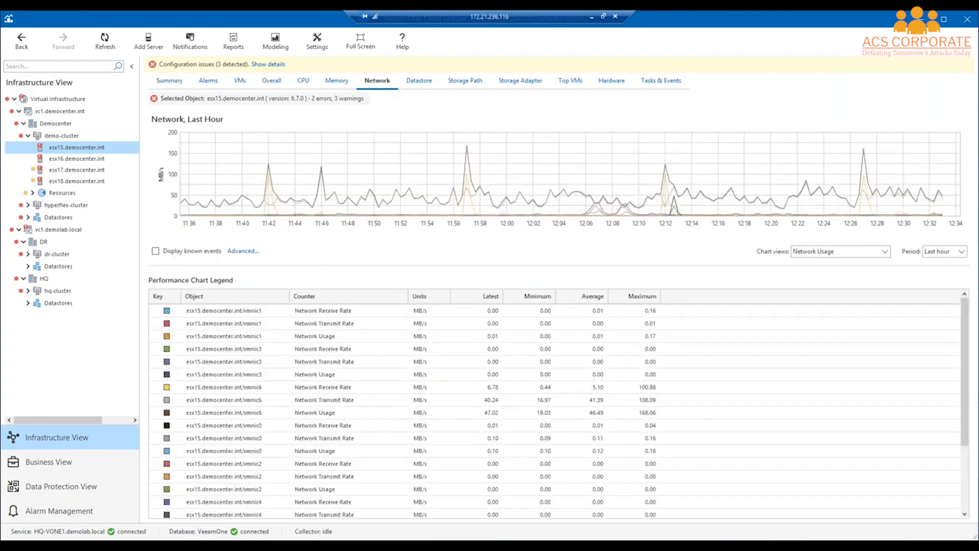
left_click(572, 89)
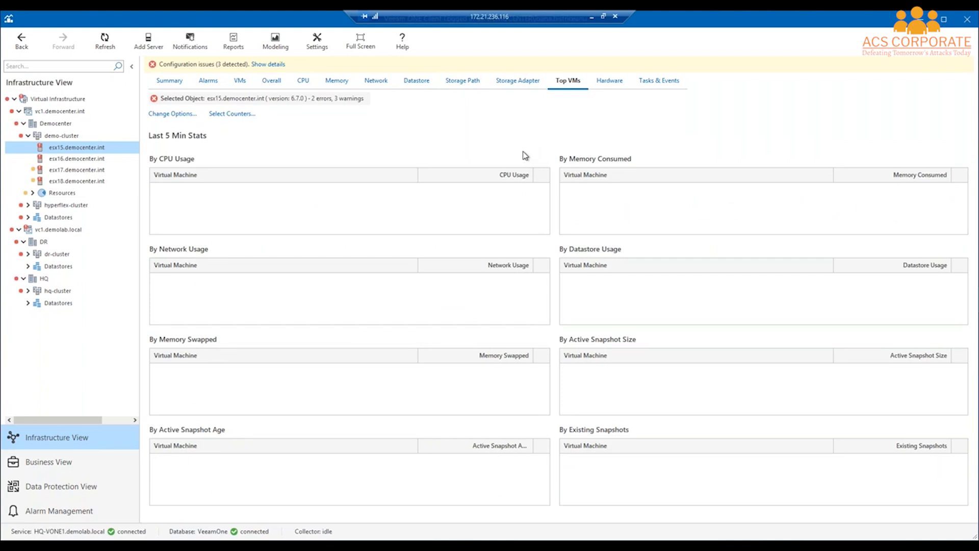
left_click(75, 159)
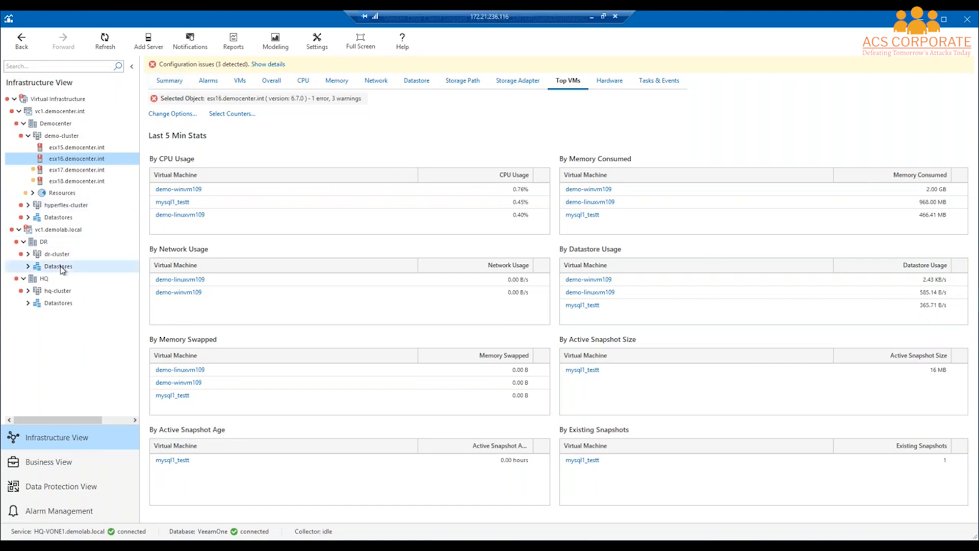
Step: Check the Business View's status summary and return to the Infrastructure View
left_click(30, 464)
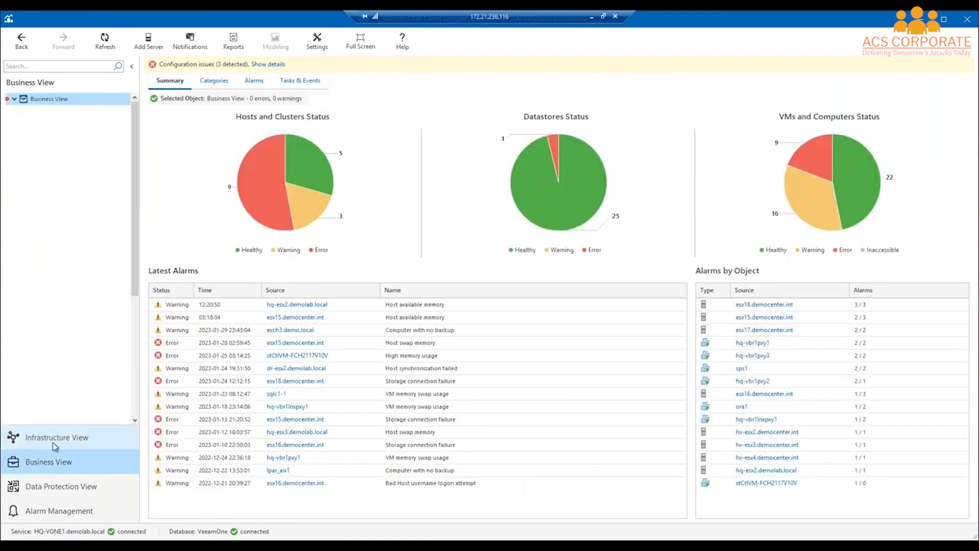
left_click(56, 438)
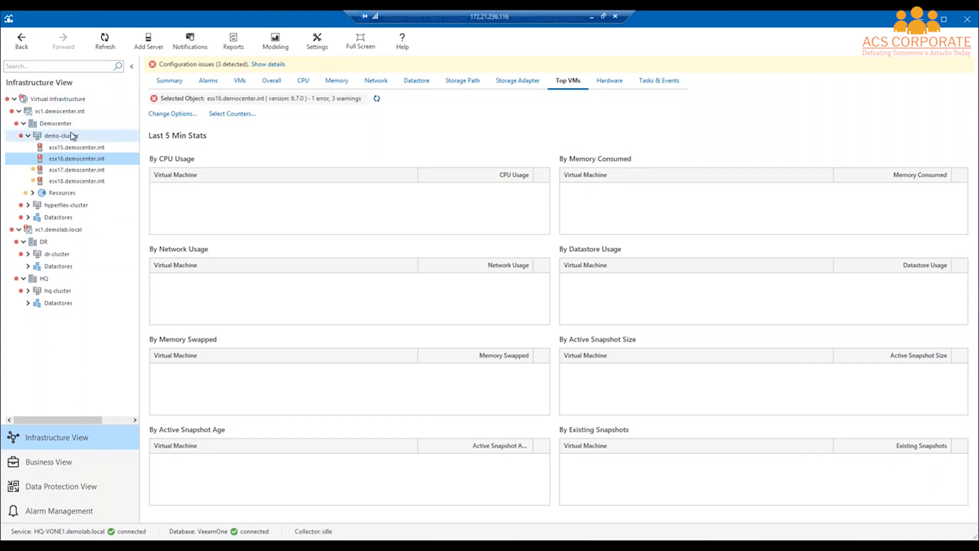
Step: Review the Business View and Data Protection View summaries, including the XFS Repository's overview, immutability and capacity planning
mouse_move(73, 136)
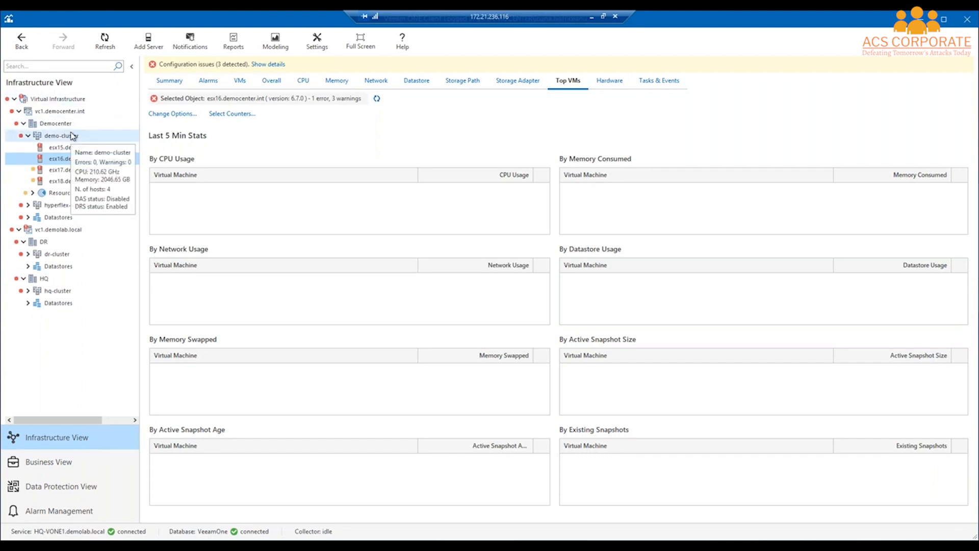
left_click(15, 463)
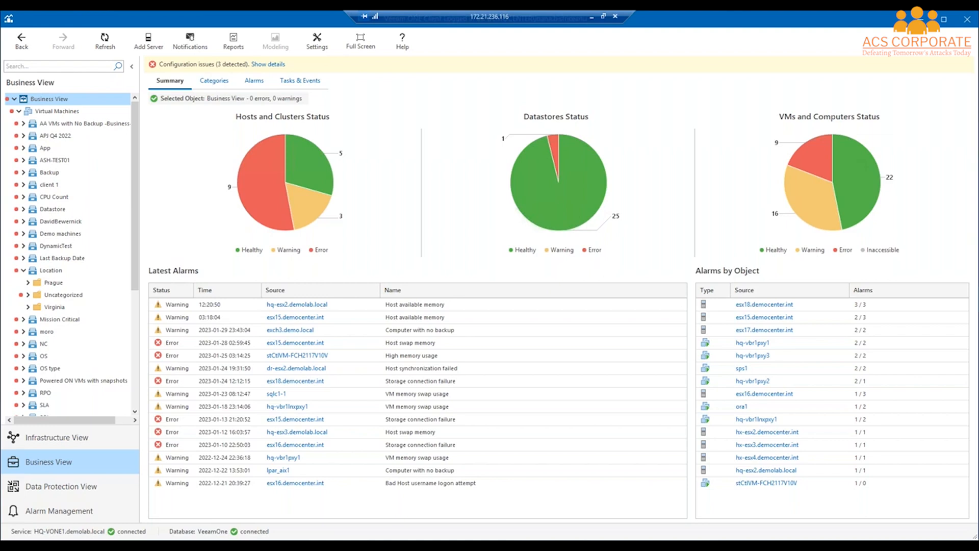
left_click(63, 488)
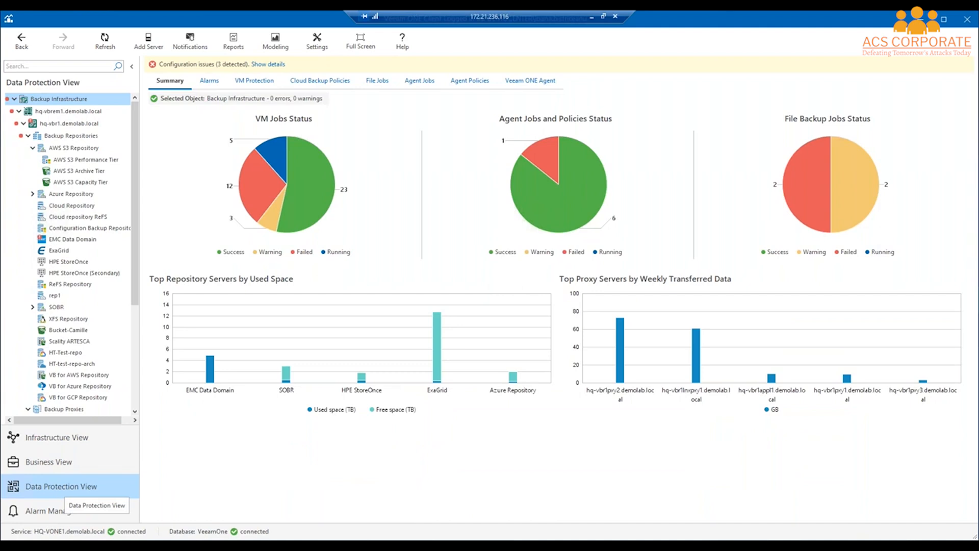
left_click(68, 319)
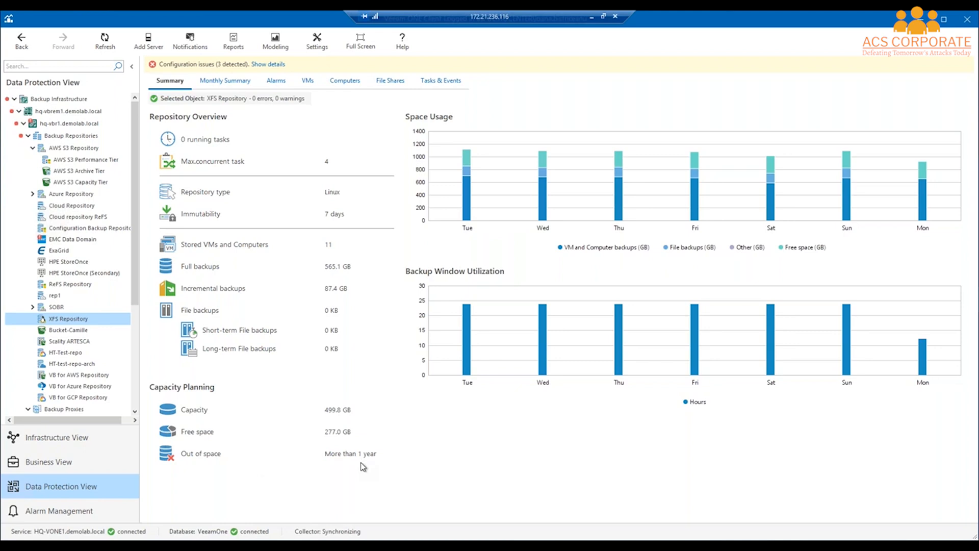
Step: Search the alarm definitions for "immutabi" and read the details of the Immutability state and Immutability change tracking alarms
left_click(80, 519)
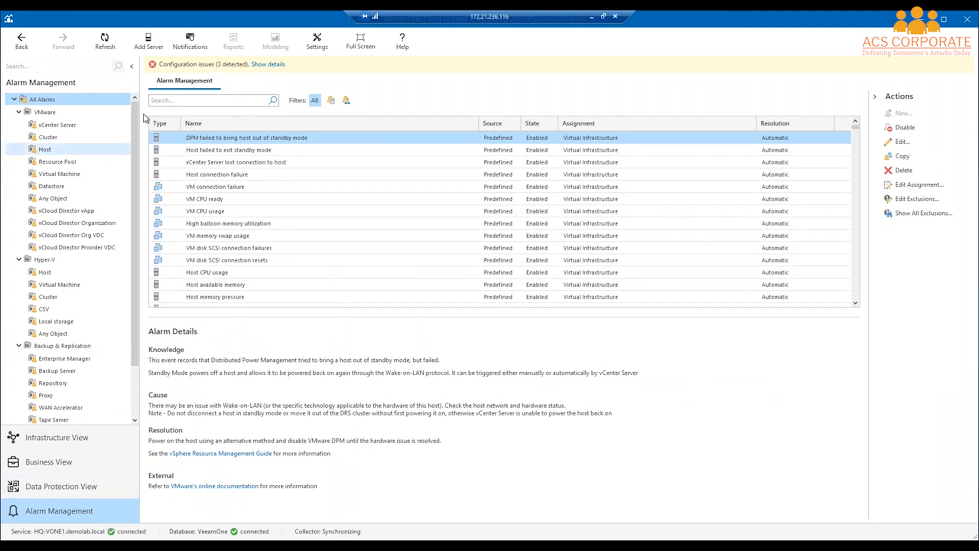
left_click(169, 101)
type("immutabi")
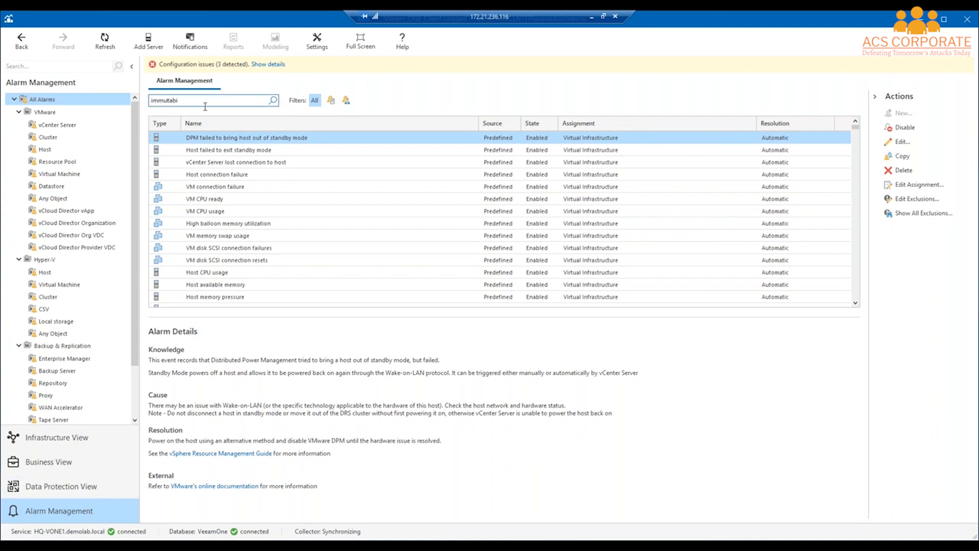
key("Return")
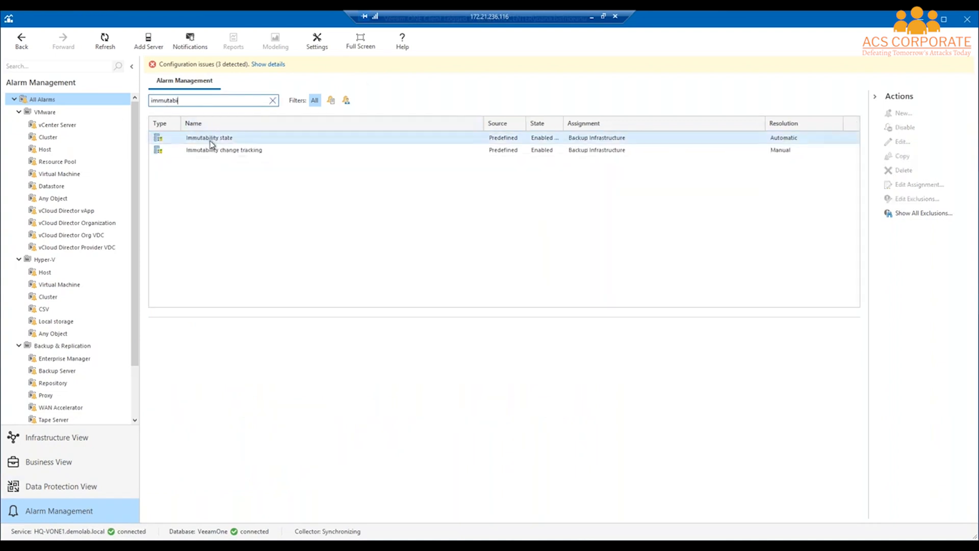
left_click(211, 140)
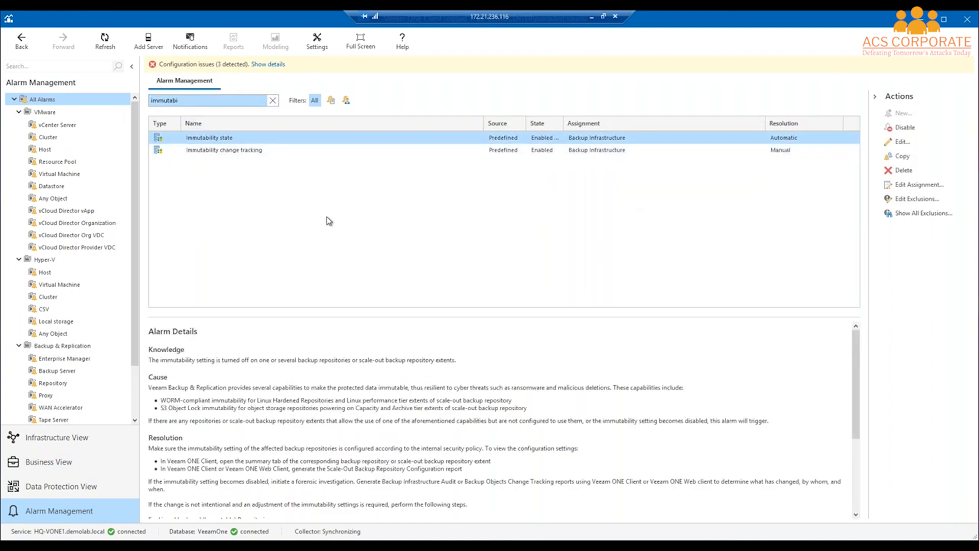
left_click(273, 151)
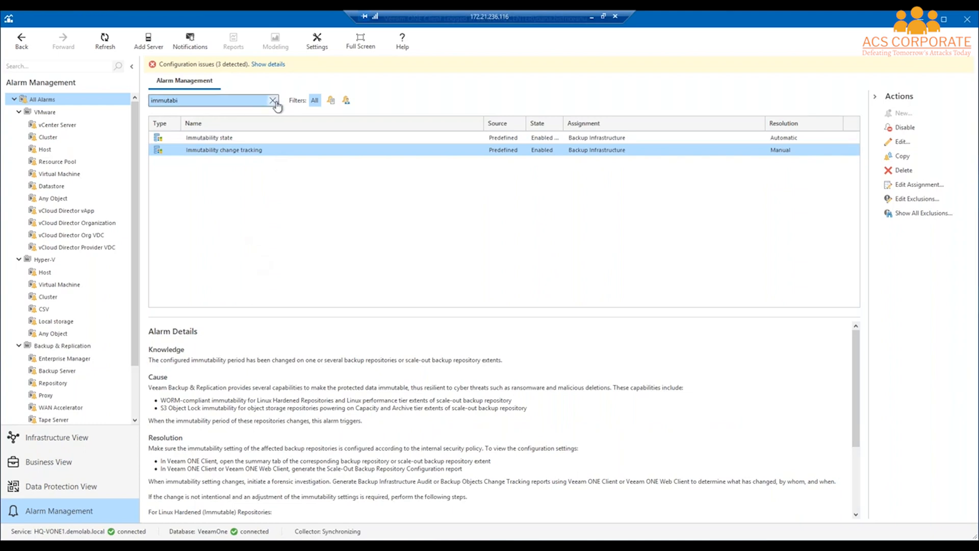
Step: Search the alarm definitions for "incrementa" and read the details of the predefined Suspicious incremental backup size alarm
left_click(195, 102)
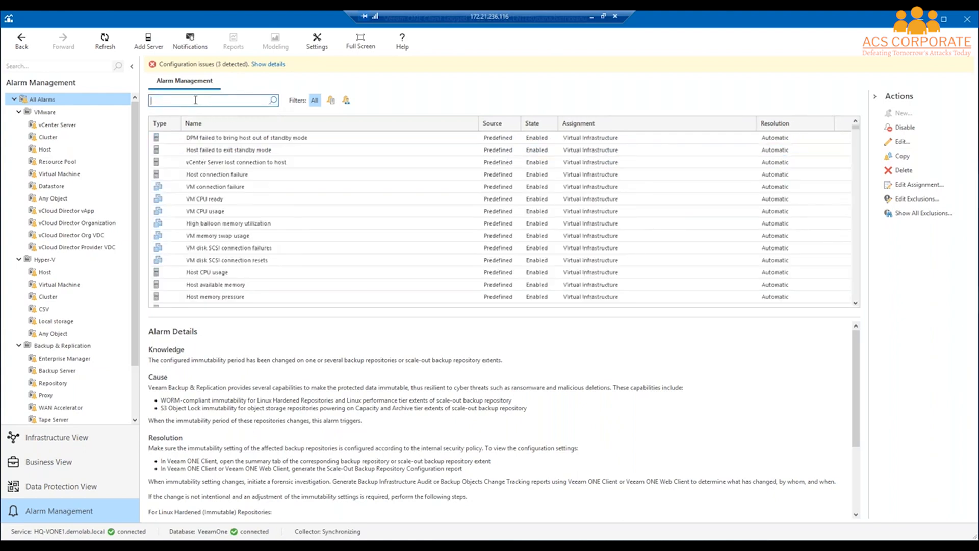
type("incrementa")
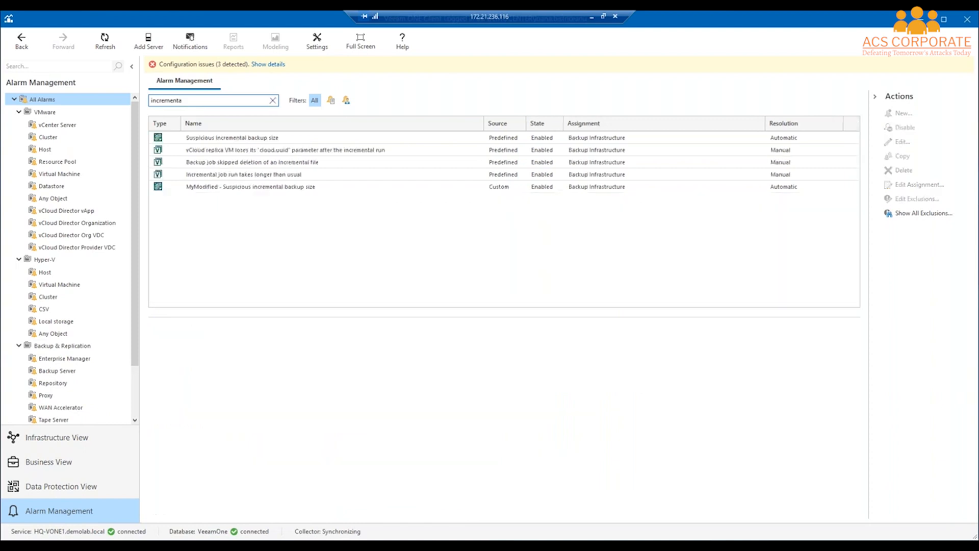
left_click(227, 139)
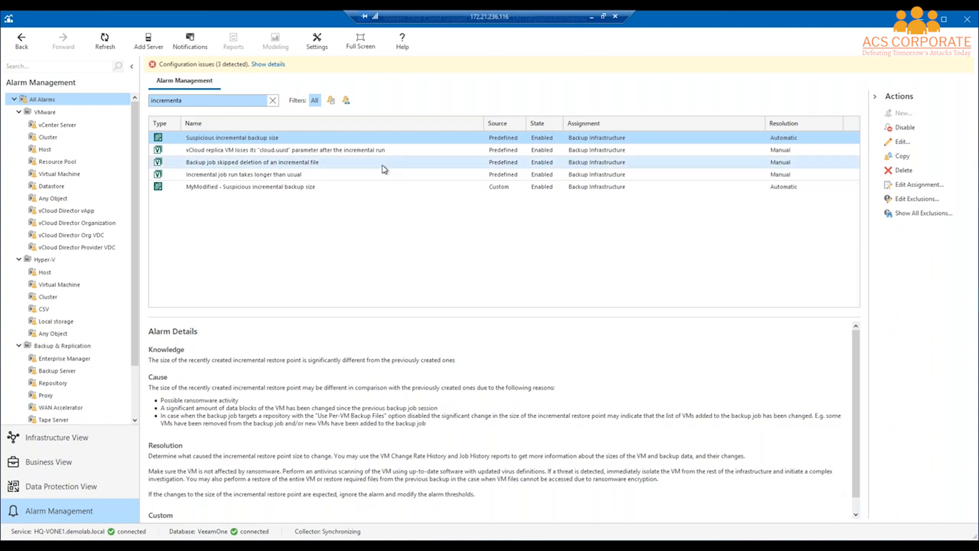
Step: Search the alarm definitions for "ranso" and read the details of the virtual machine's Possible ransomware activity alarm
double_click(166, 99)
type("ranso")
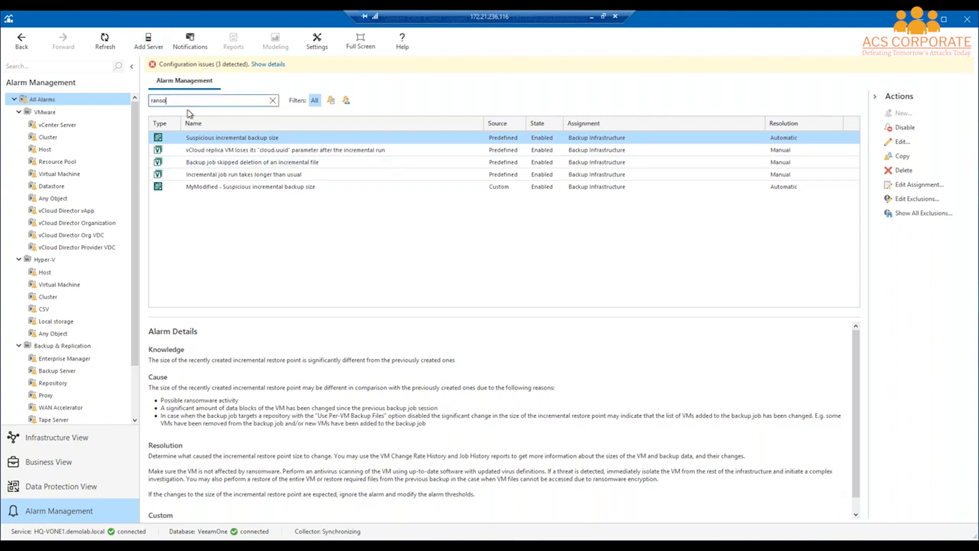
left_click(273, 141)
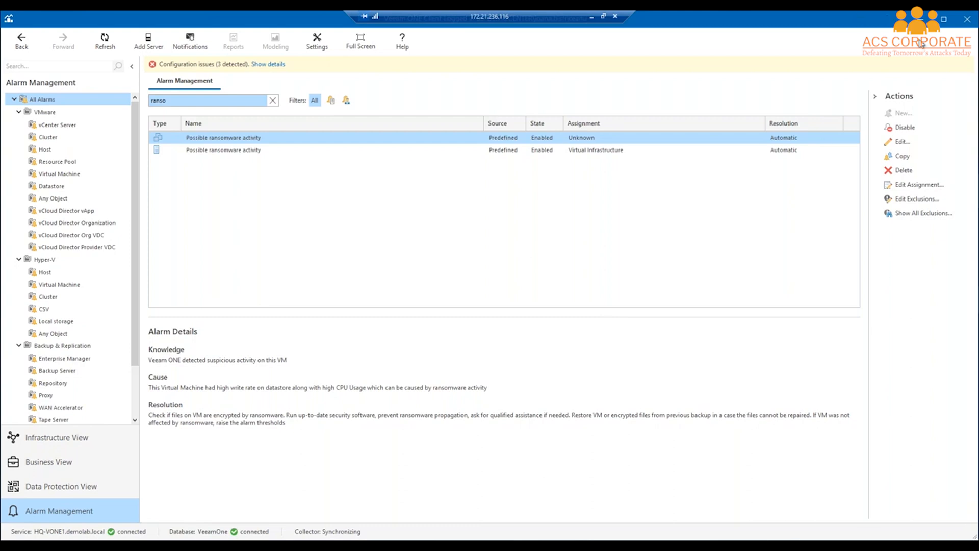
Step: Switch to Veeam Backup & Replication, view the SureBackup options, and check the new VMware virtual lab wizard before closing it
left_click(922, 19)
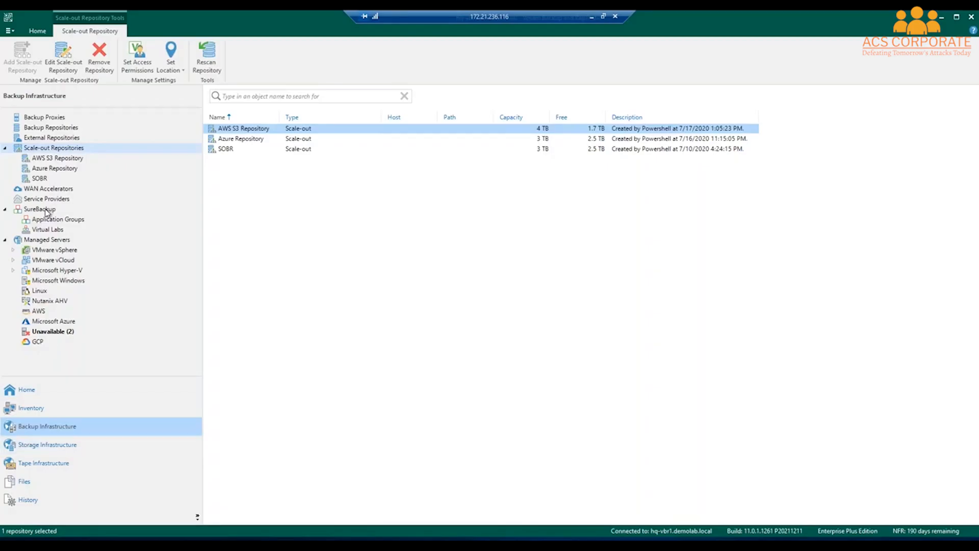
left_click(46, 211)
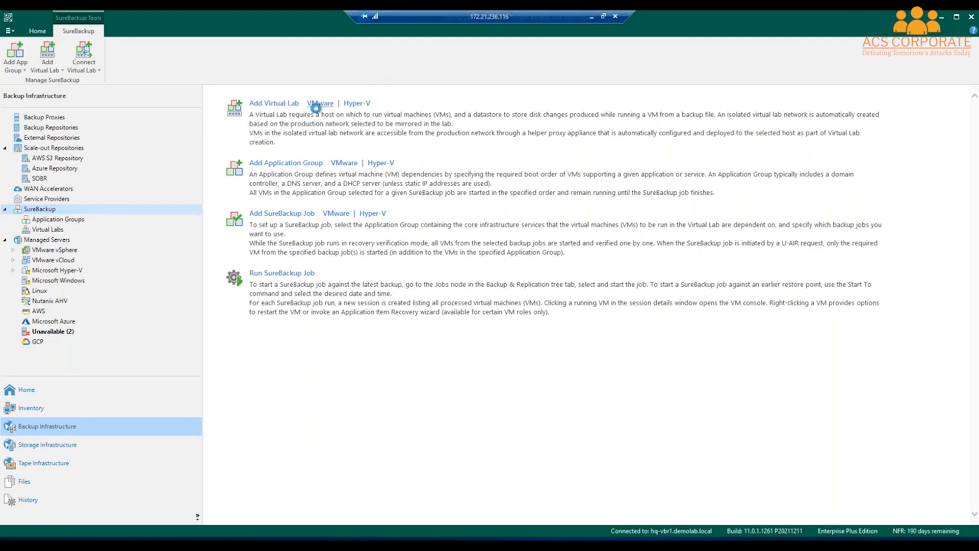
left_click(318, 103)
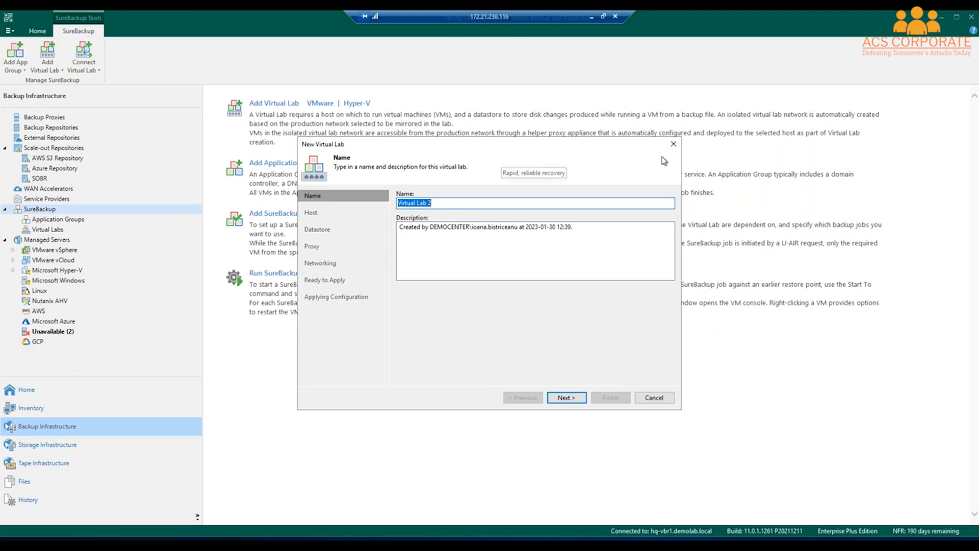
left_click(673, 145)
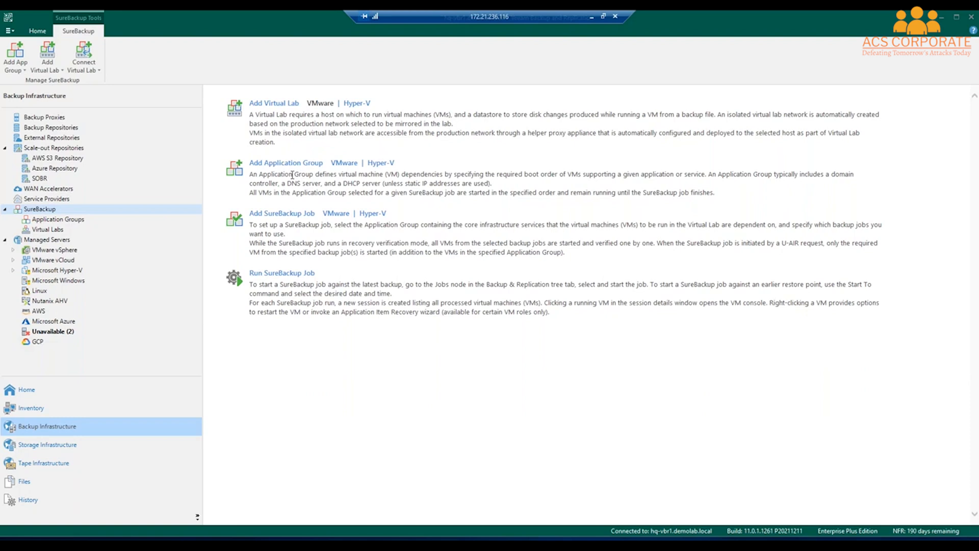
Step: Start a new VMware application group and add the hq-dc1 and exch1 virtual machines from backups
left_click(344, 164)
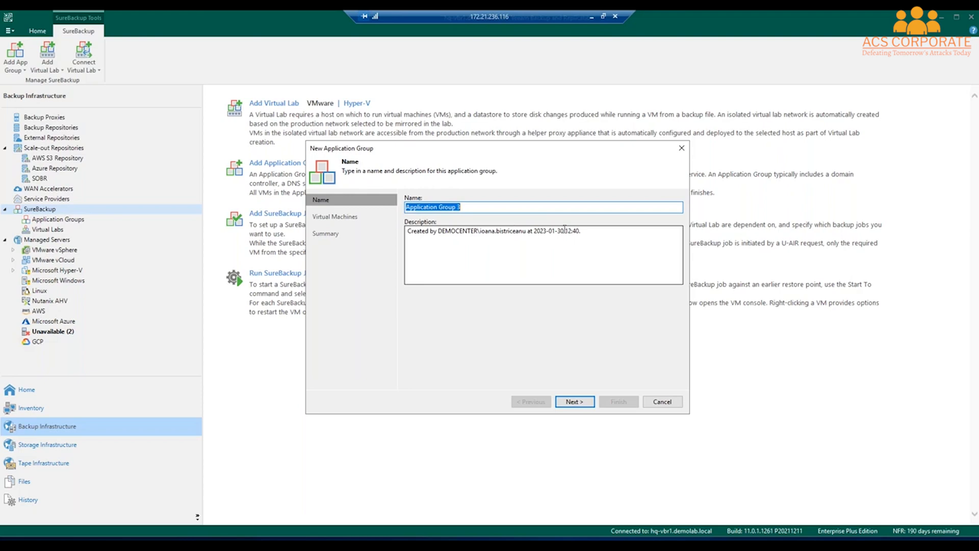
left_click(574, 401)
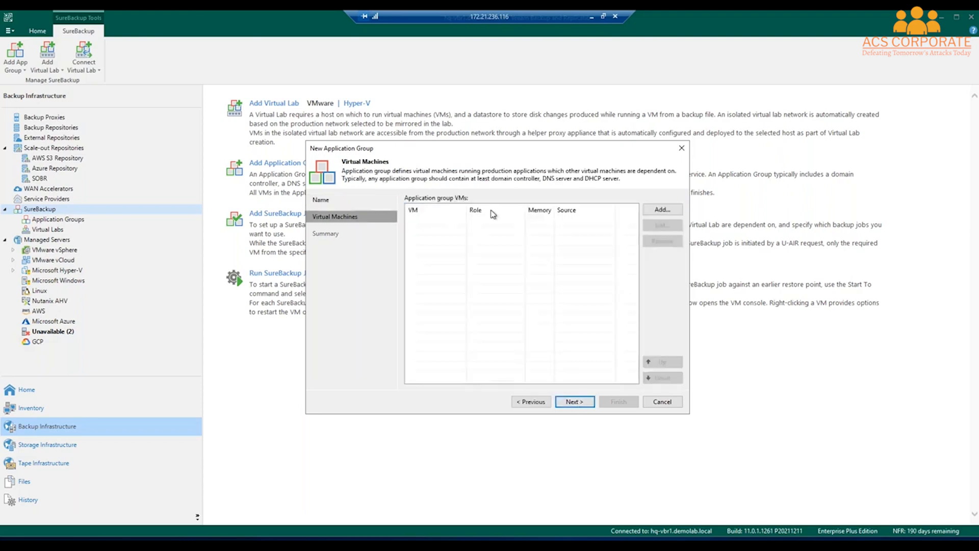
left_click(663, 210)
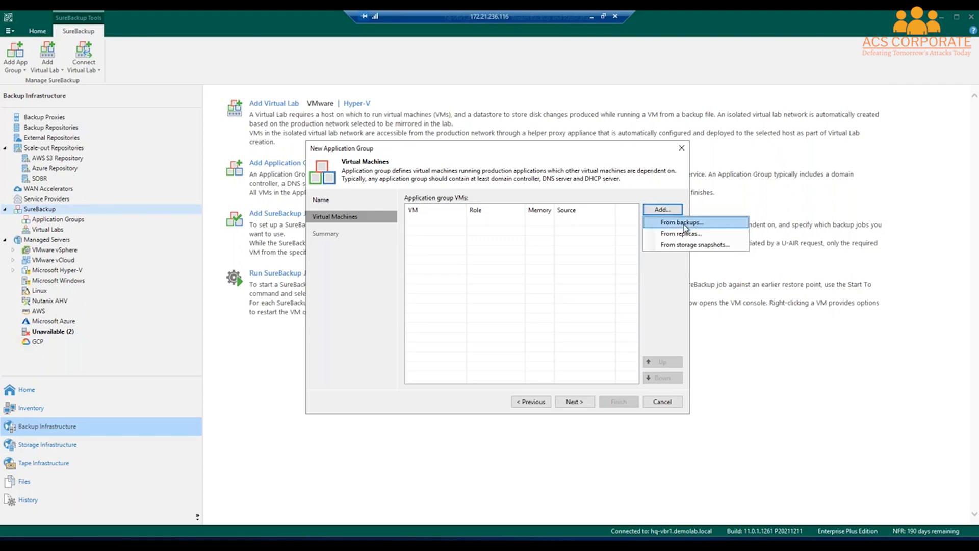
left_click(723, 228)
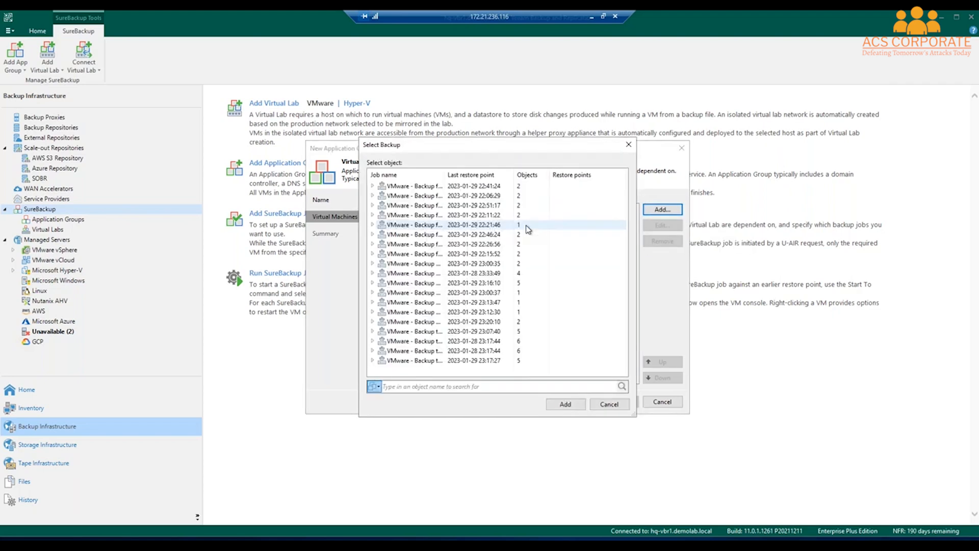
left_click_drag(447, 176, 549, 182)
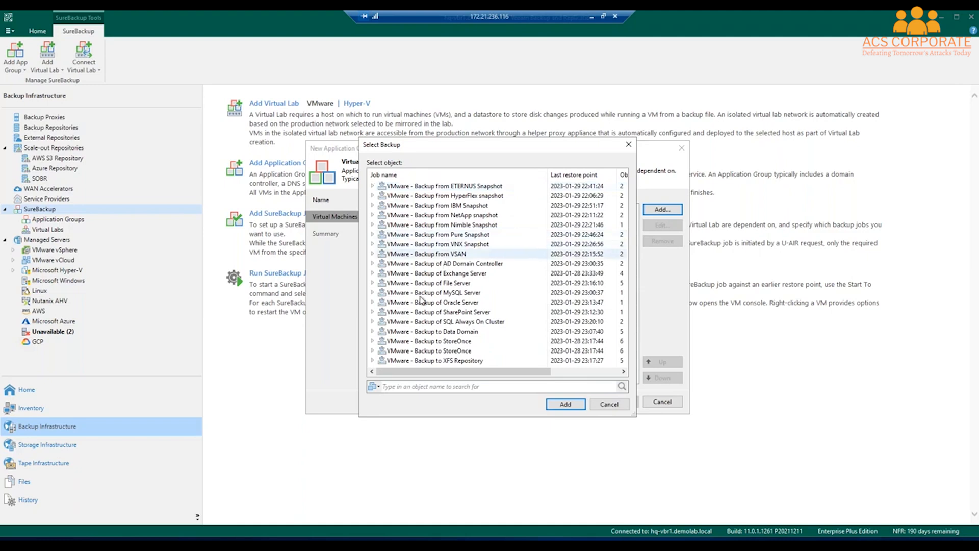
left_click(374, 273)
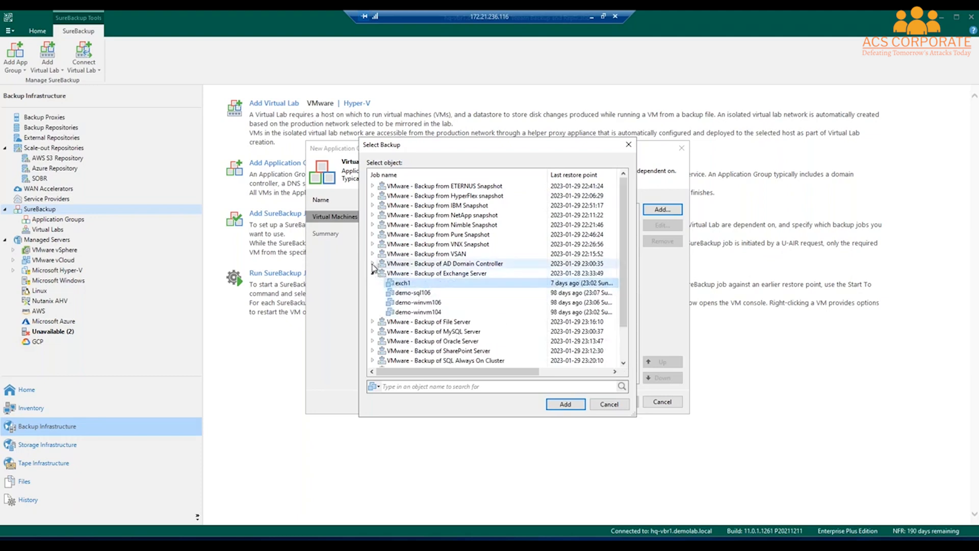
left_click(372, 263)
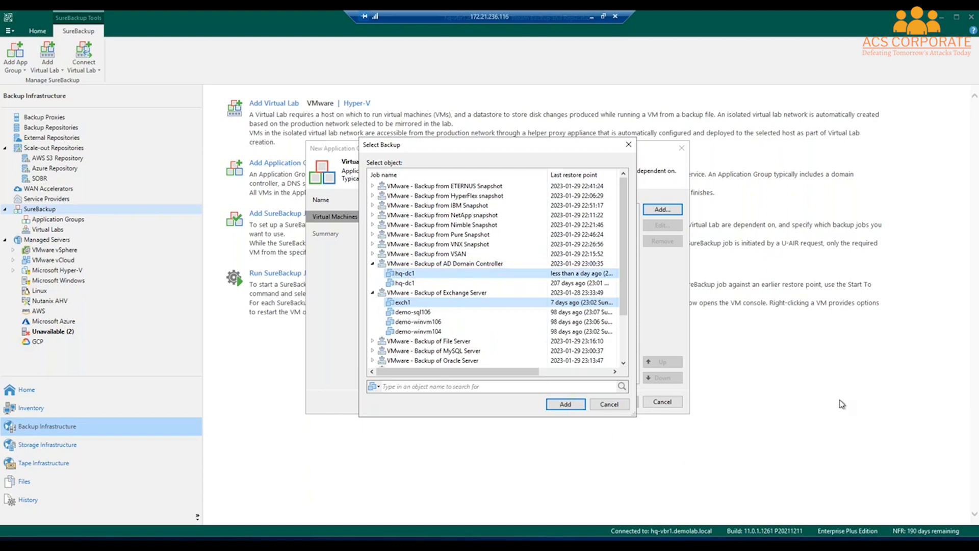
left_click(565, 407)
Step: Assign the DNS Server and Domain Controller (Authoritative Restore) roles to hq-dc1 in the application group
left_click(489, 222)
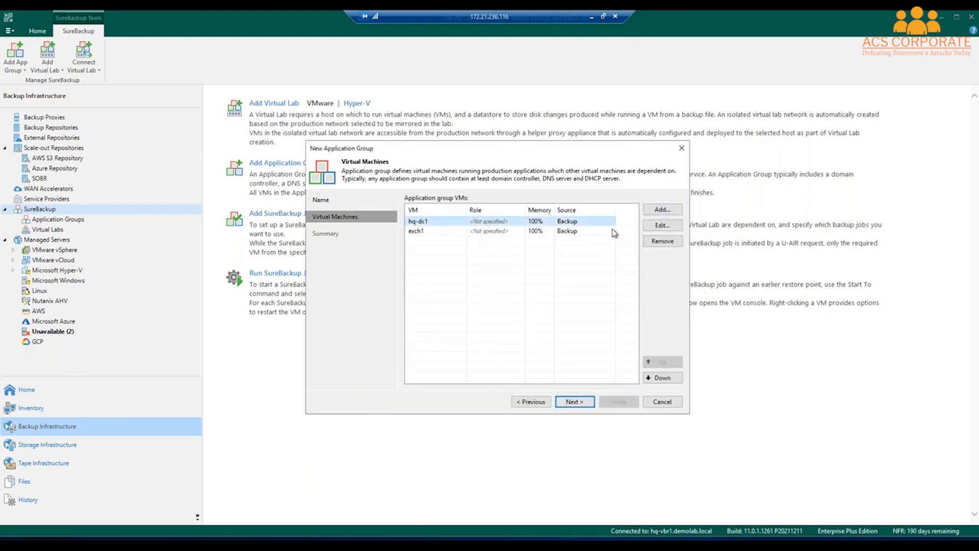
left_click(676, 229)
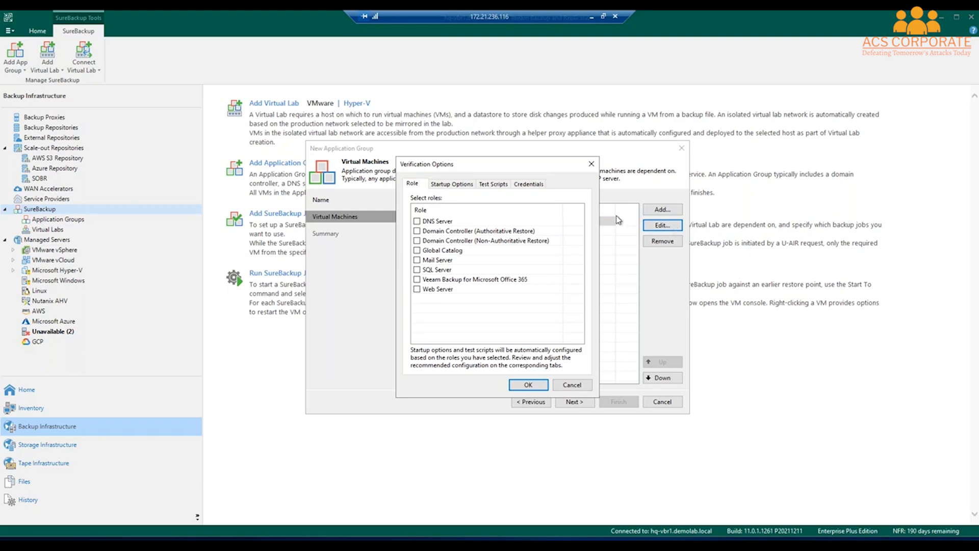
left_click(417, 221)
left_click(418, 231)
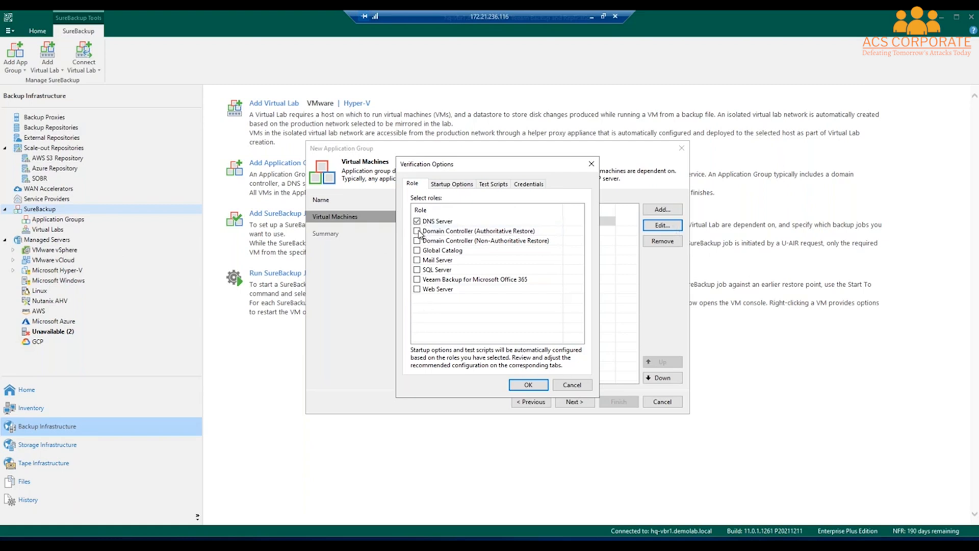
left_click(512, 384)
Step: Try the Mail Server role on exch1, review its startup options, test scripts and credentials, and discard the new application group
left_click(662, 224)
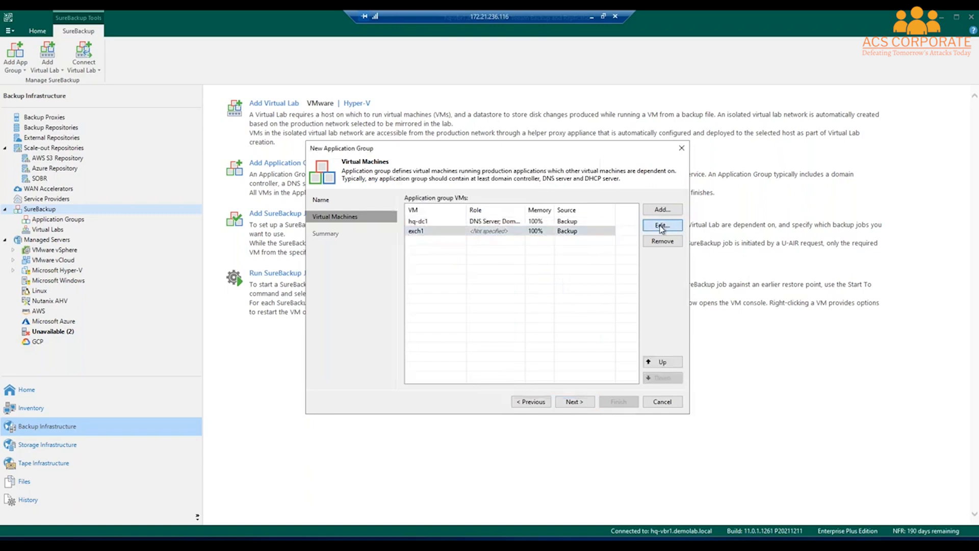
left_click(417, 260)
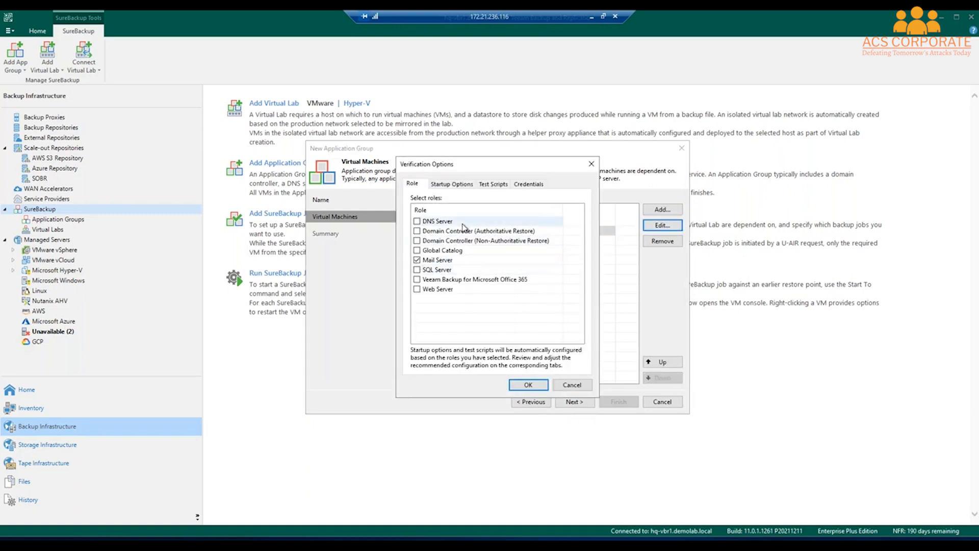
left_click(466, 184)
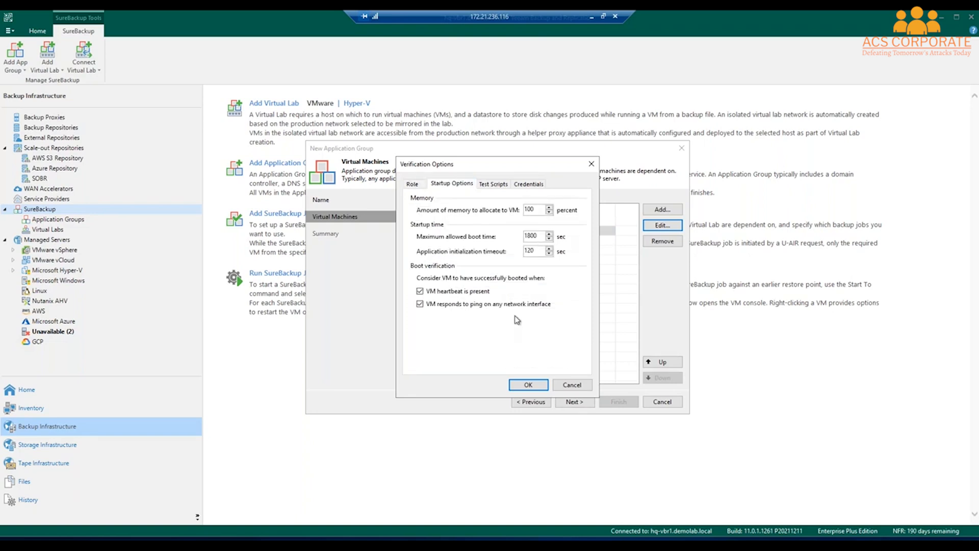
left_click(498, 185)
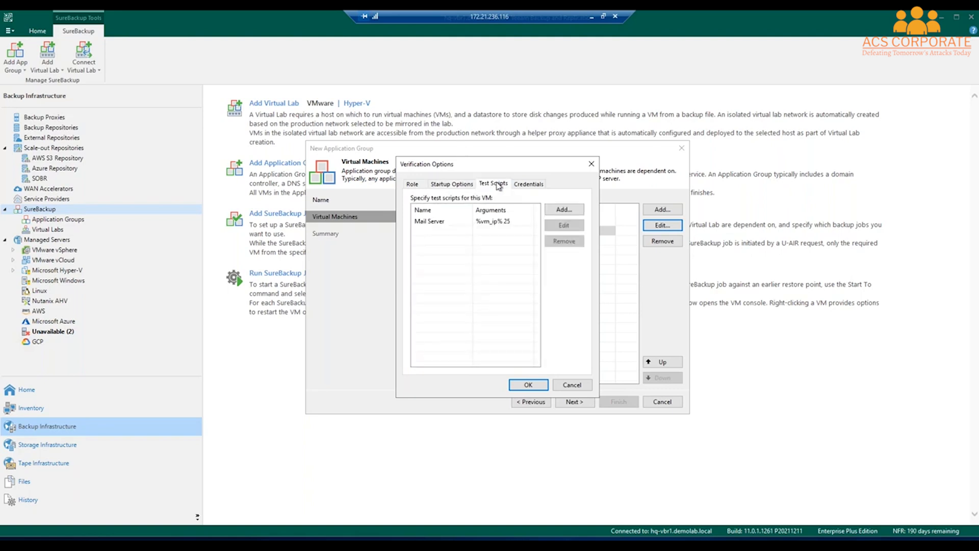
left_click(534, 187)
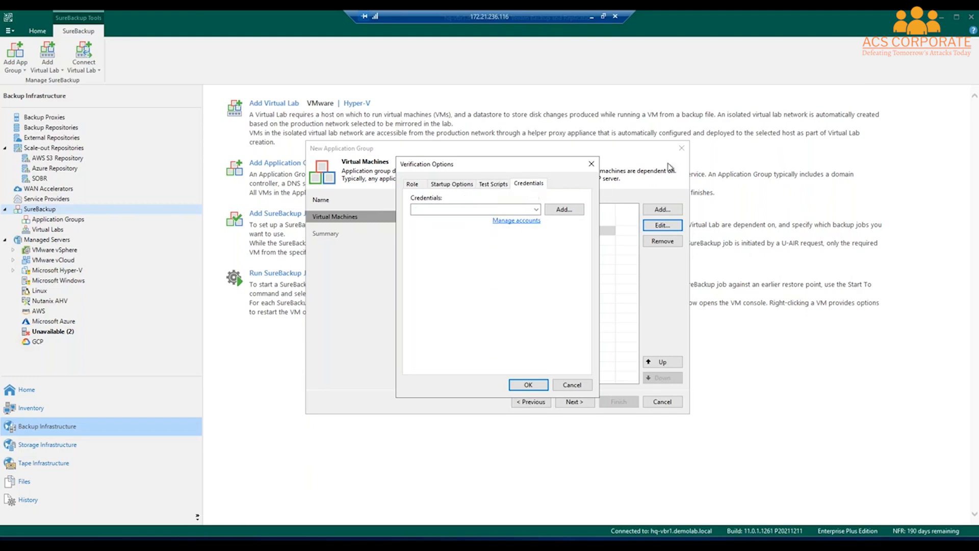
left_click(592, 164)
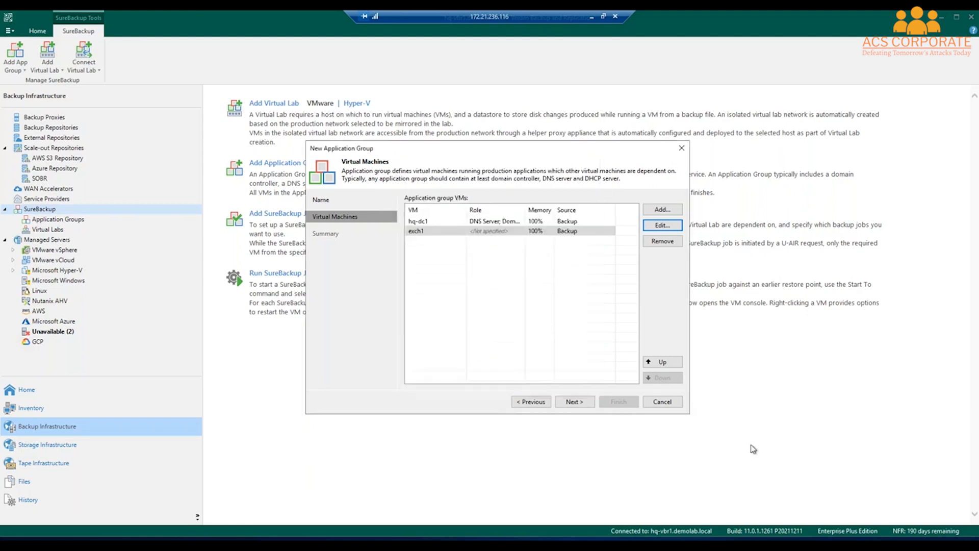
left_click(662, 401)
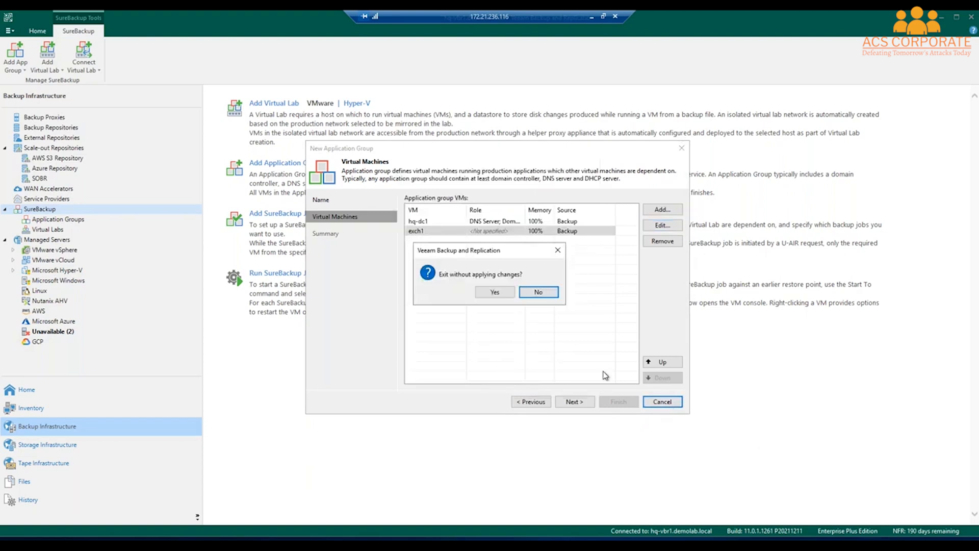
left_click(507, 295)
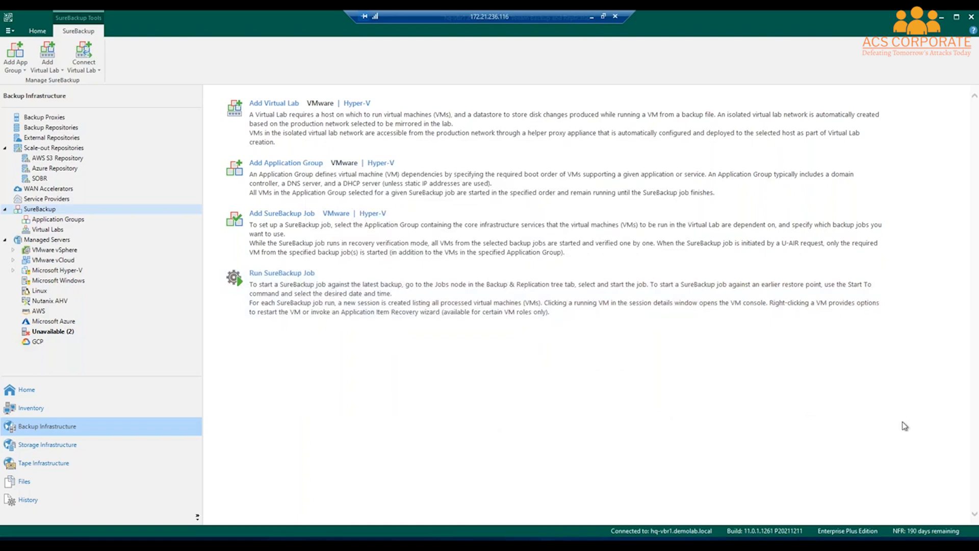
Step: Start a new VMware SureBackup job that runs in the VMware Backup Verification Lab
left_click(340, 214)
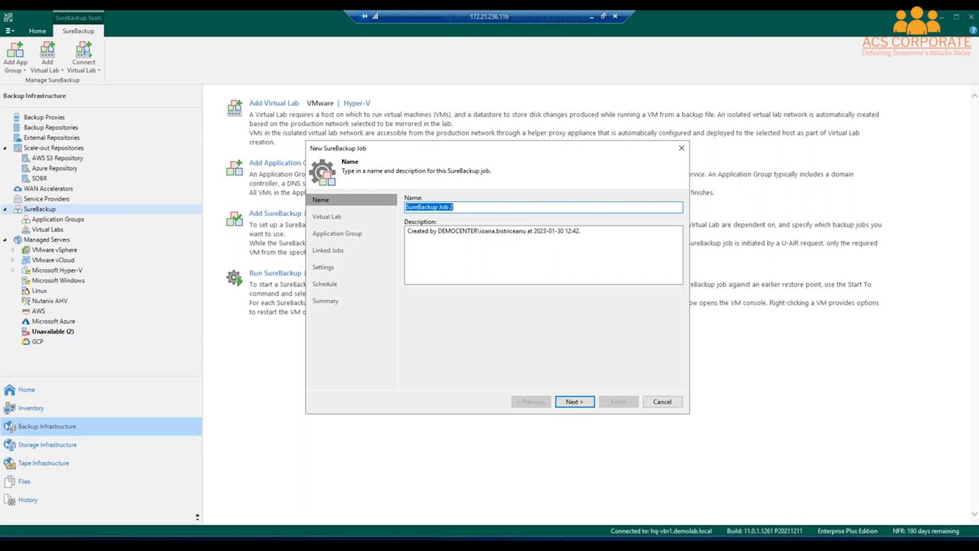
left_click(575, 402)
mouse_move(448, 154)
left_mouse_down()
mouse_move(613, 140)
mouse_move(417, 154)
mouse_move(457, 158)
left_mouse_up()
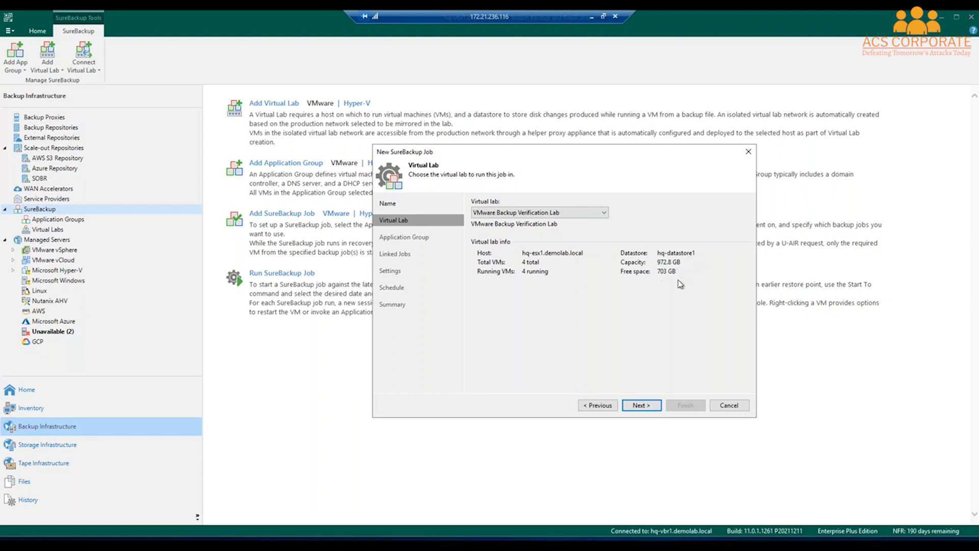
left_click(648, 406)
Step: Use Application Group 2 for the SureBackup job without keeping it running after completion, and proceed despite the location mismatch
left_click(555, 212)
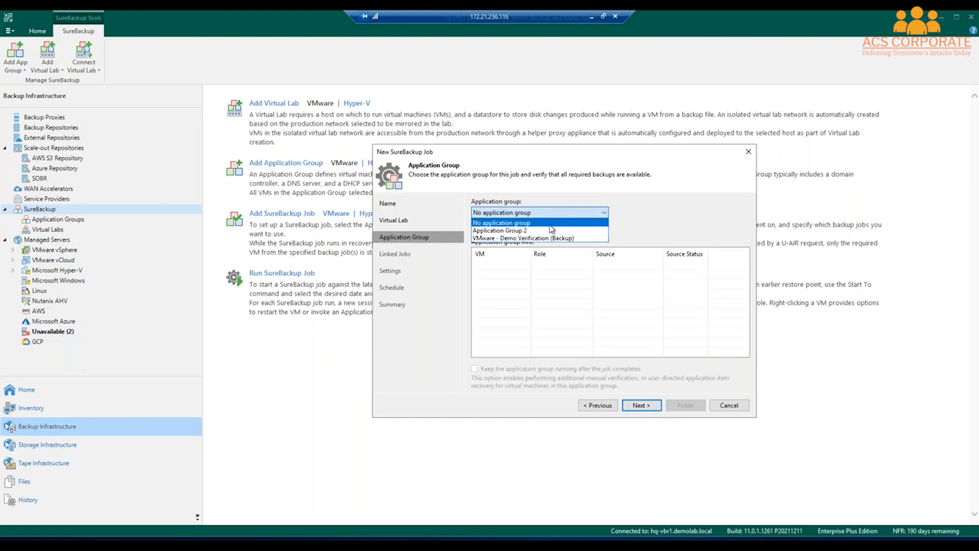
left_click(546, 230)
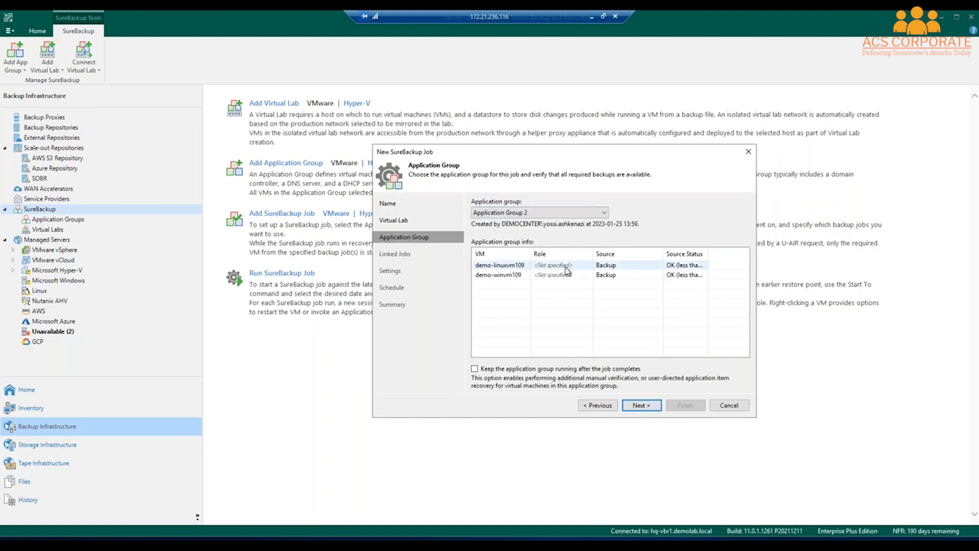
left_click(475, 369)
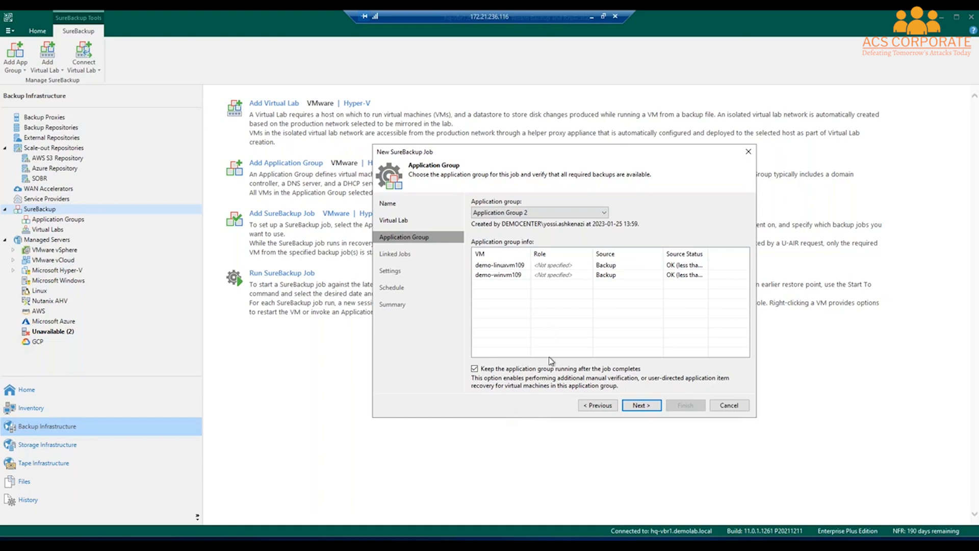
left_click(523, 370)
left_click(633, 407)
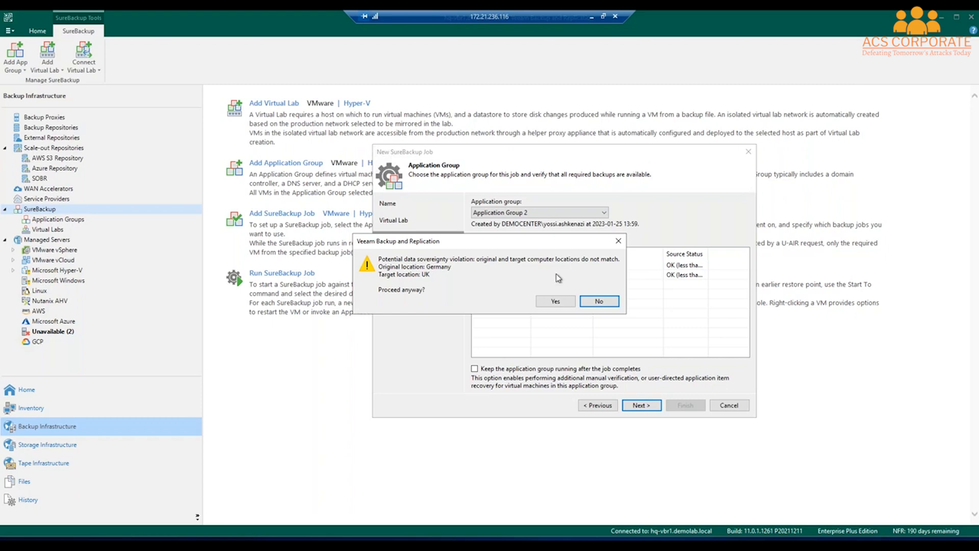
left_click(564, 305)
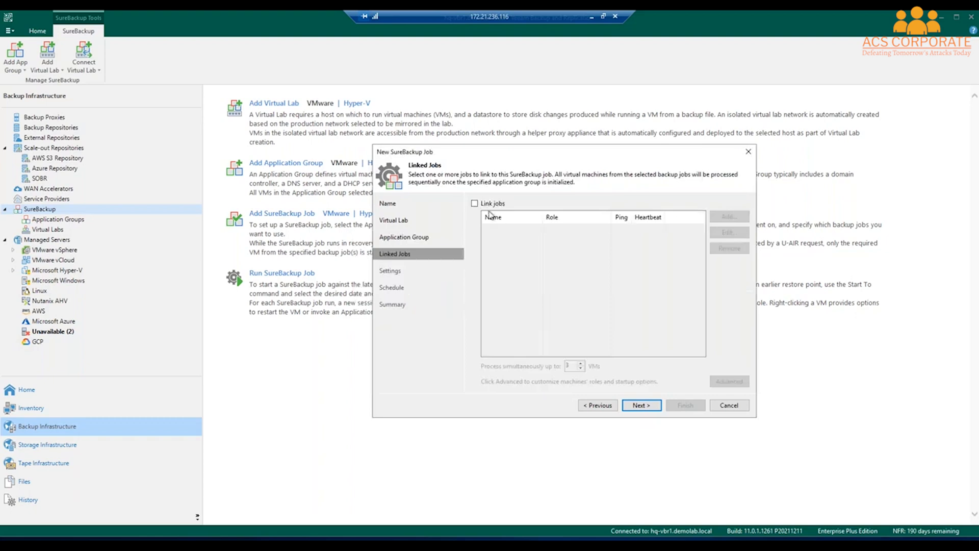
Step: Look through the backup jobs that can be linked, and continue with job linking turned off
left_click(475, 203)
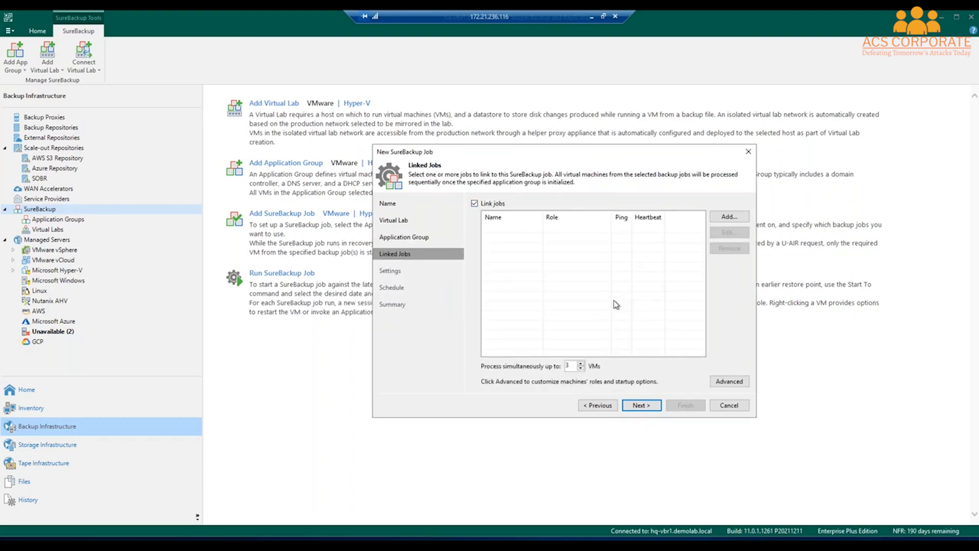
left_click(731, 218)
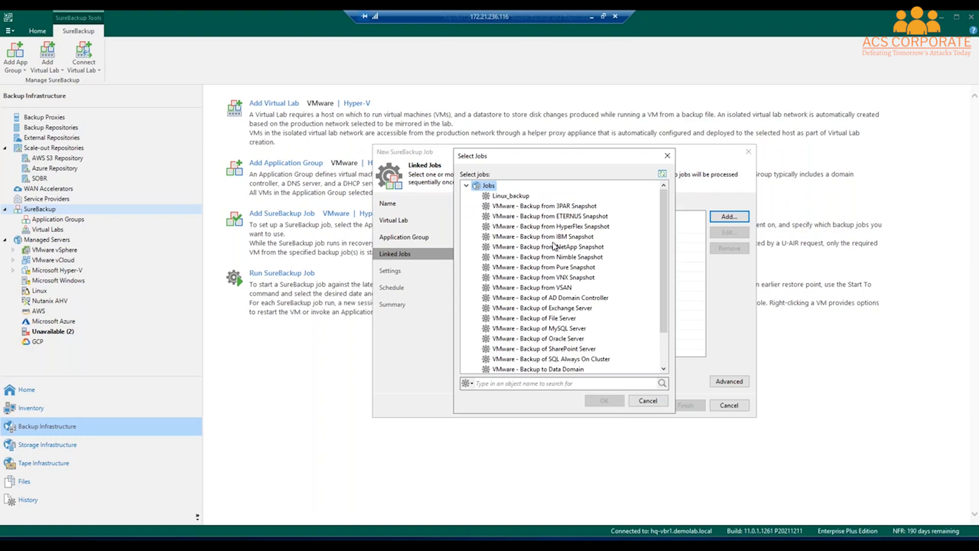
left_click(644, 402)
left_click(641, 407)
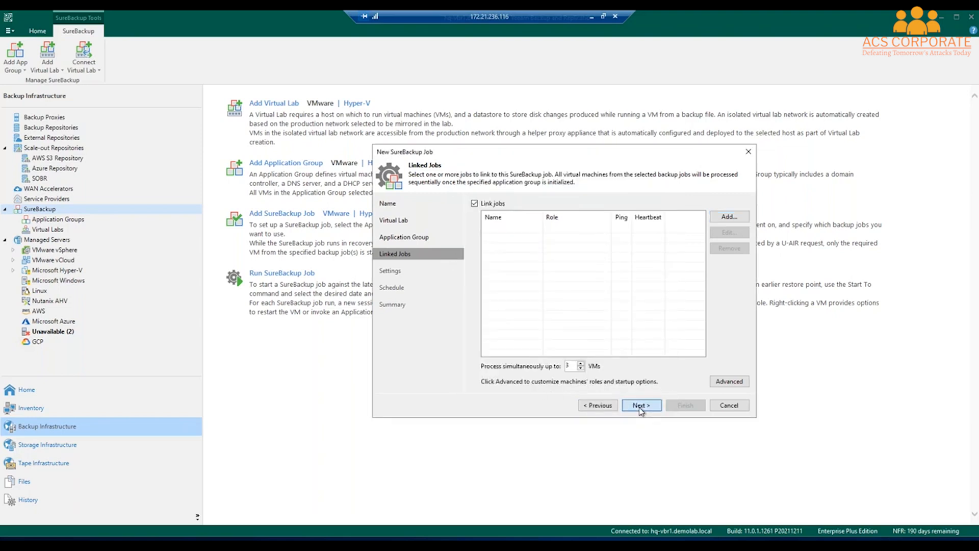
left_click(529, 317)
left_click(475, 204)
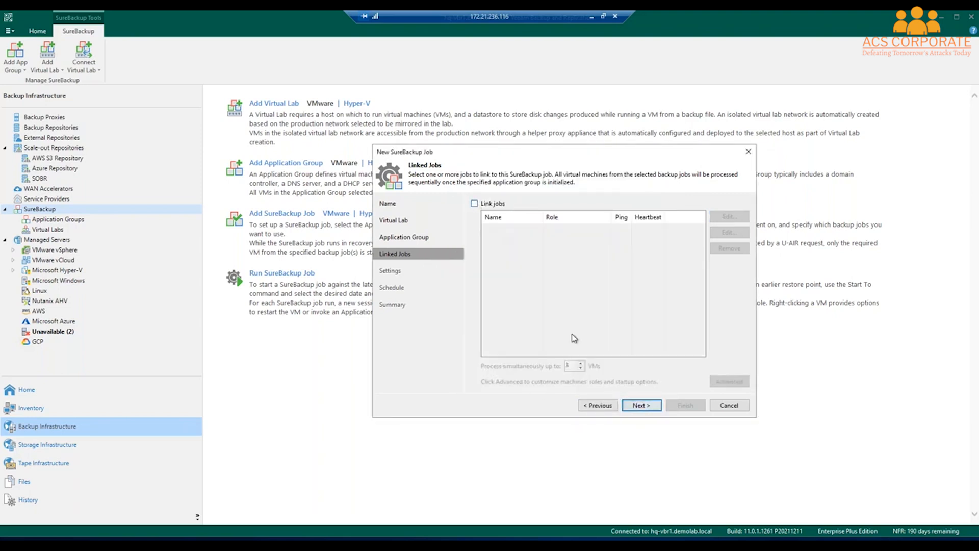
left_click(641, 405)
Step: Enable full virtual disk validation and an entire-image malware scan for the SureBackup job, without skipping the application group machines
left_click(606, 342)
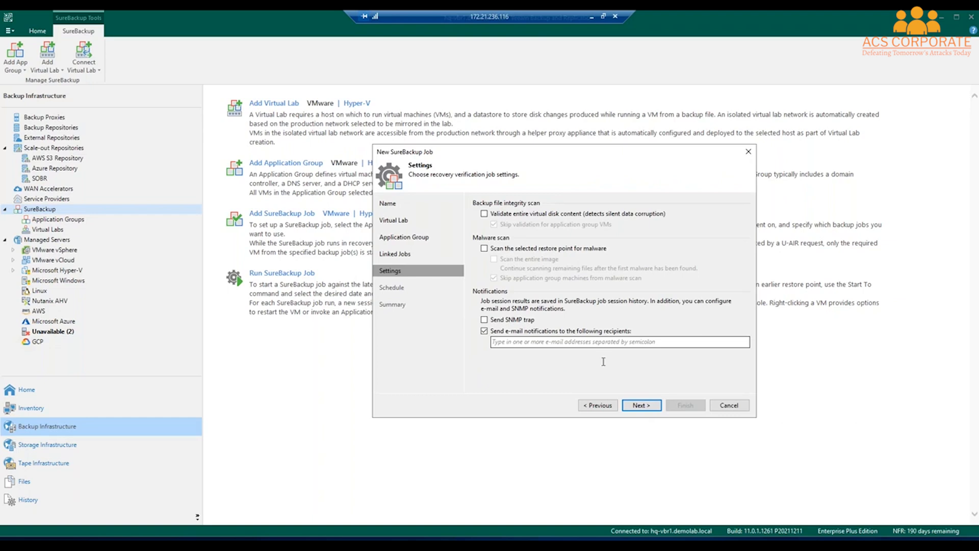
left_click(484, 214)
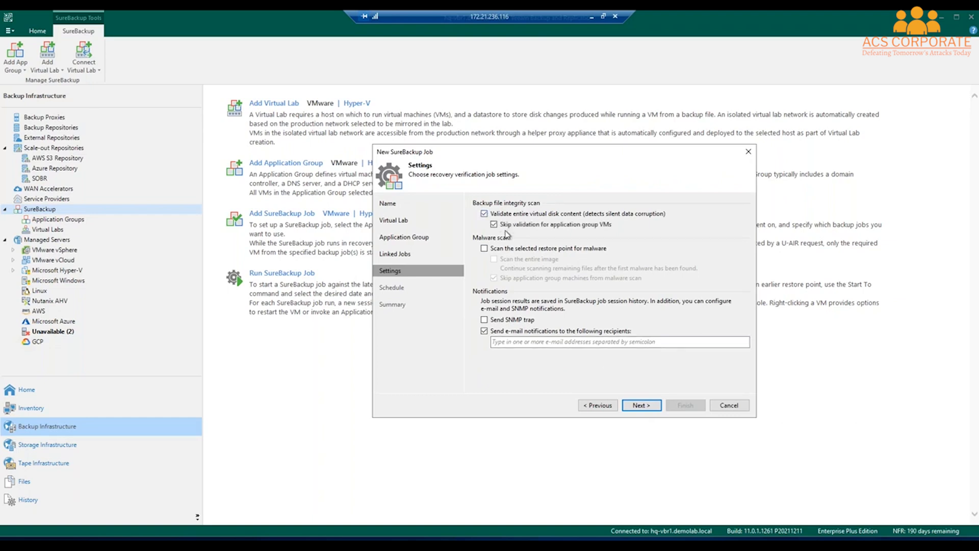
left_click(494, 225)
left_click(485, 248)
left_click(494, 278)
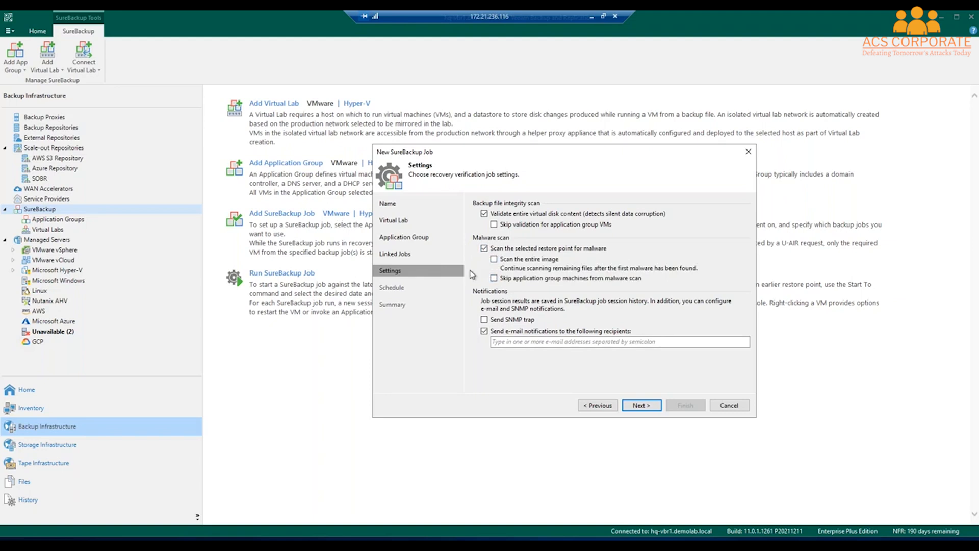
left_click(493, 259)
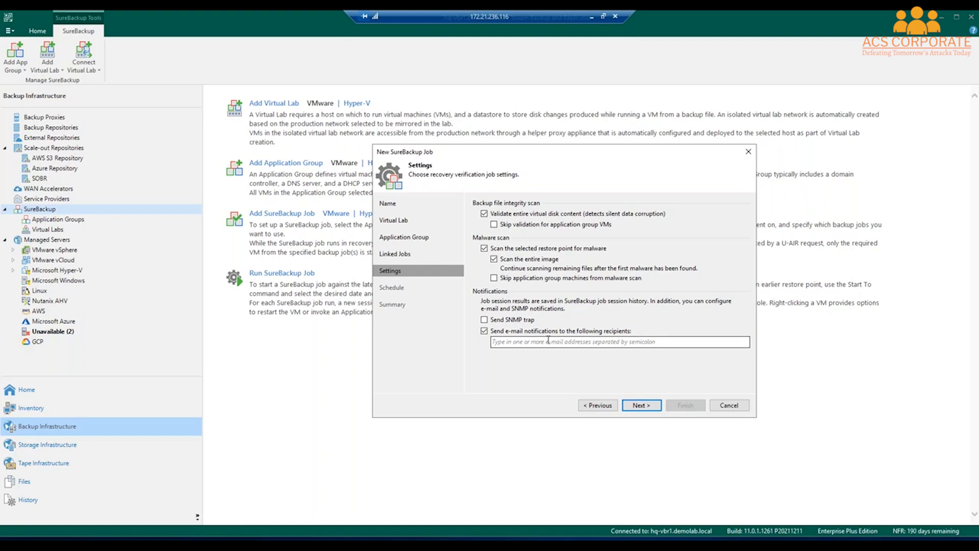
left_click(633, 408)
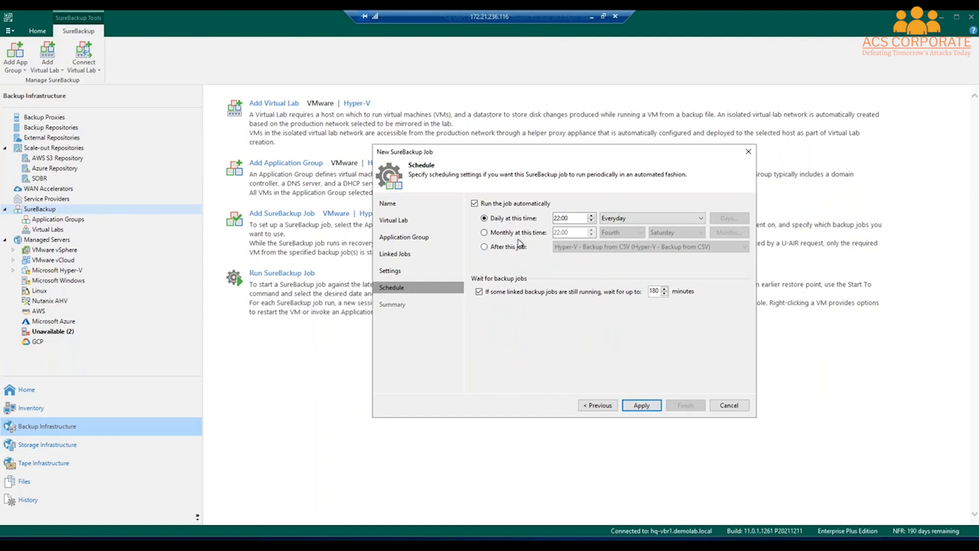
Step: Try the scheduling options, set the job to run after VMware - Backup of AD Domain Controller, and discard the new SureBackup job
left_click(692, 219)
left_click(683, 243)
left_click(500, 233)
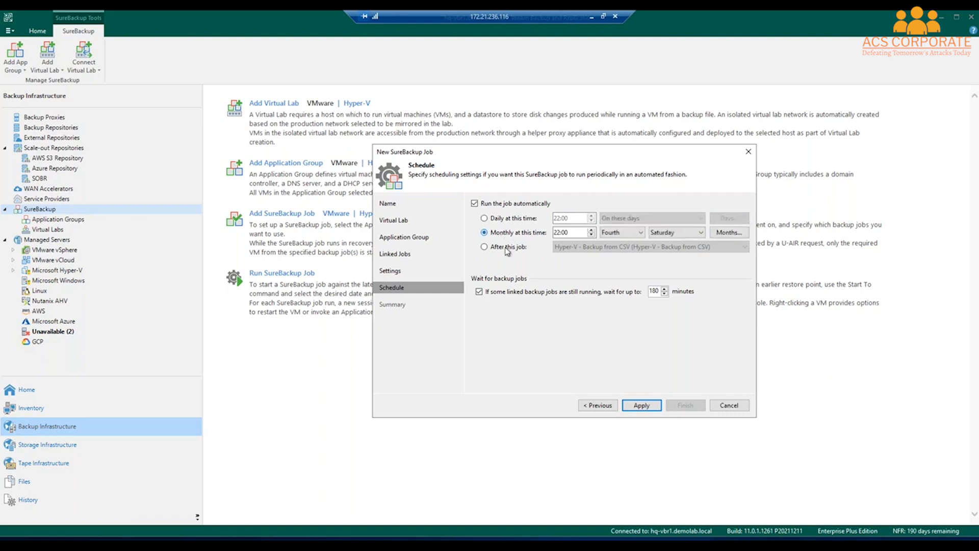
left_click(508, 248)
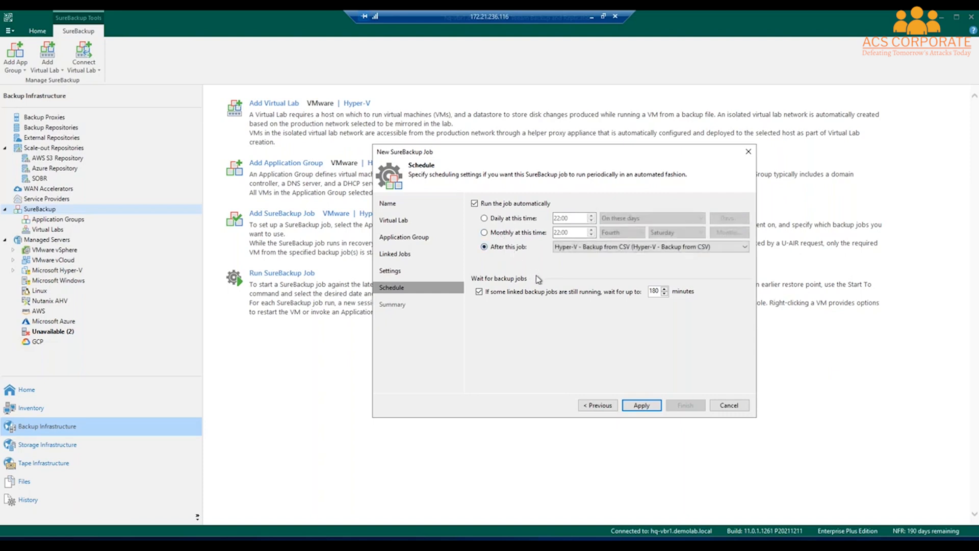
left_click(574, 249)
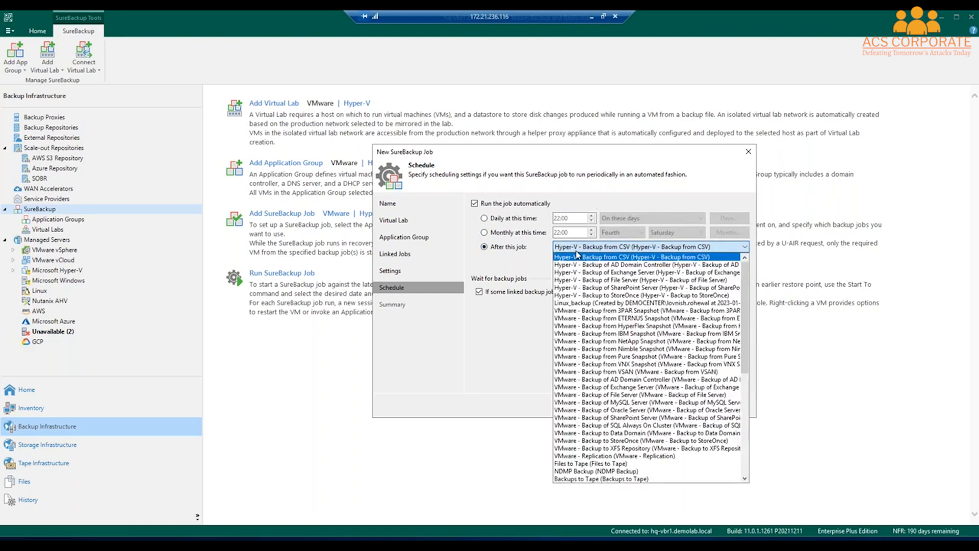
left_click(615, 380)
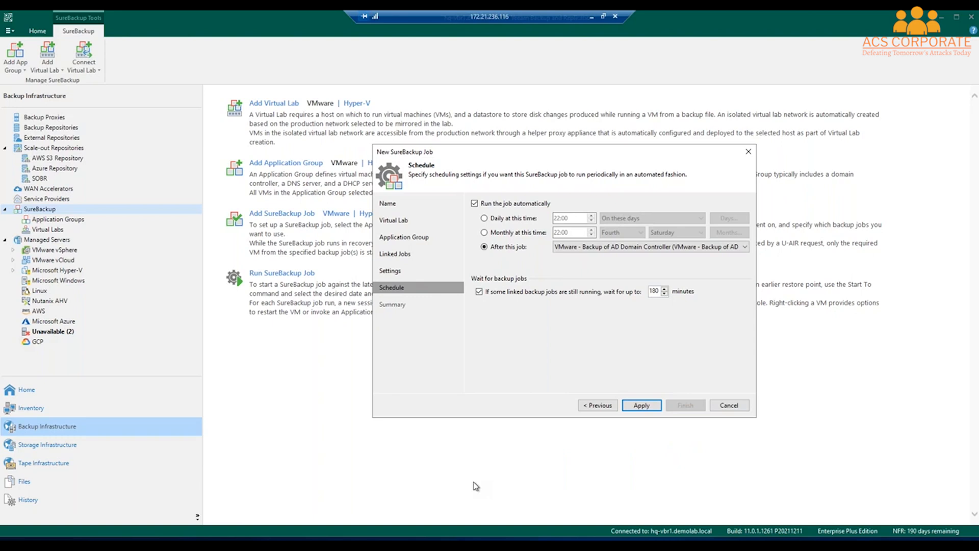
left_click(735, 408)
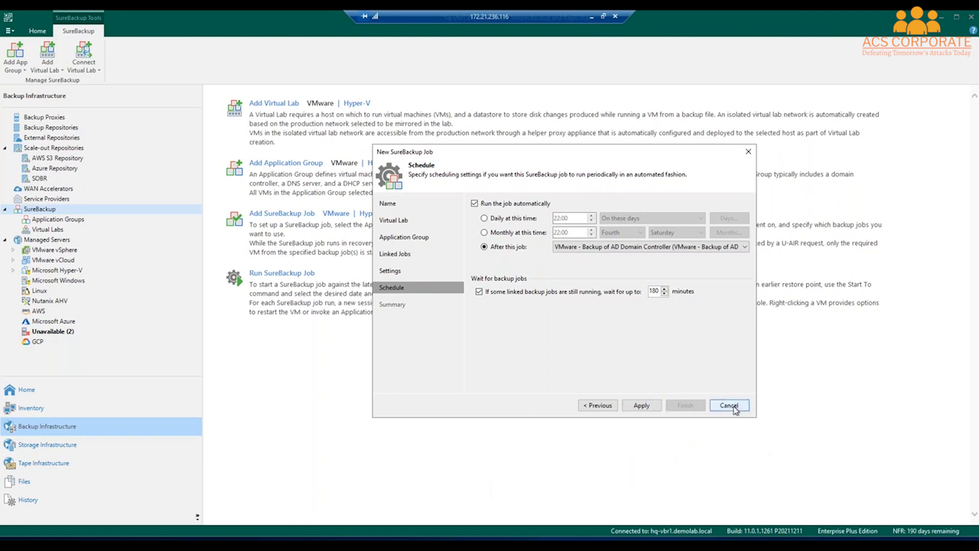
left_click(492, 295)
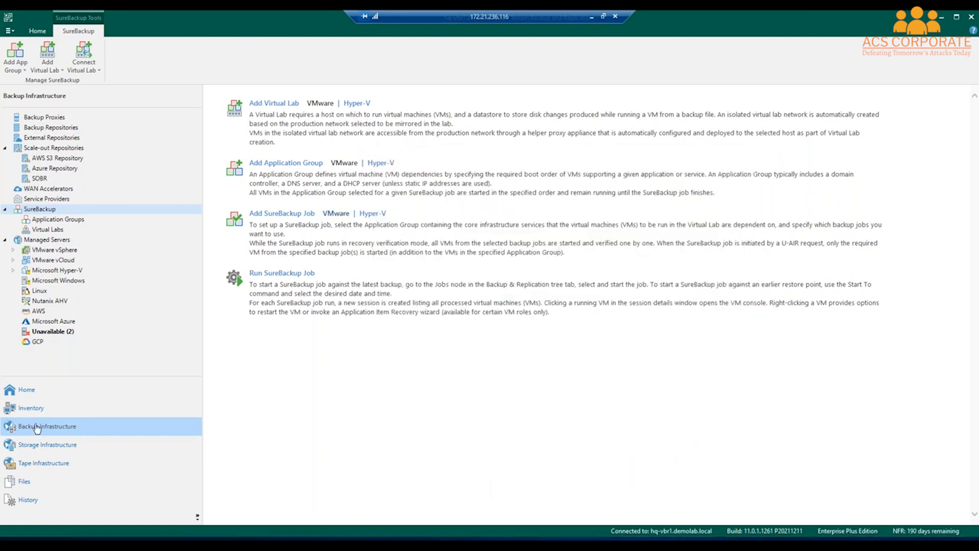
Step: View the session report of the existing VMware - Backup Verification SureBackup job, dismissing the page translation offer
left_click(47, 393)
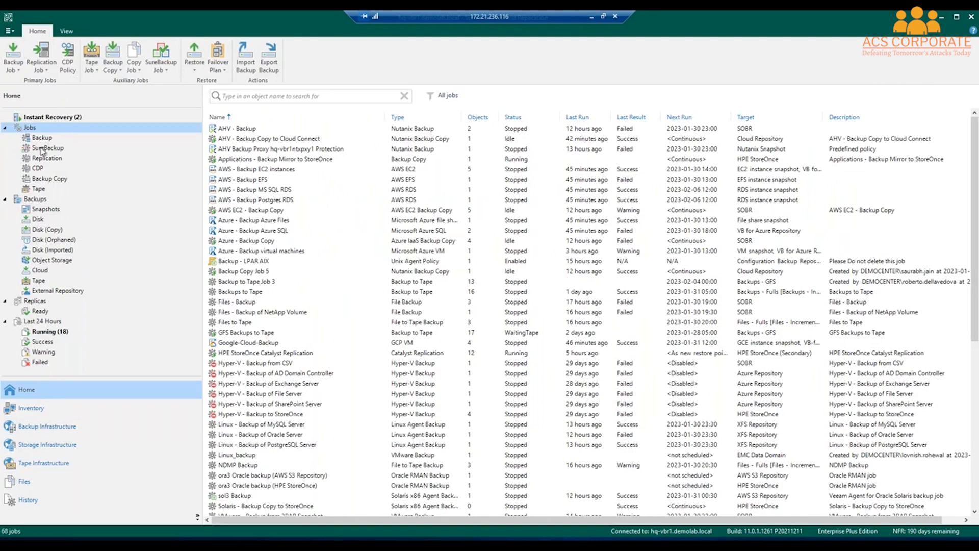
left_click(41, 148)
left_click(248, 130)
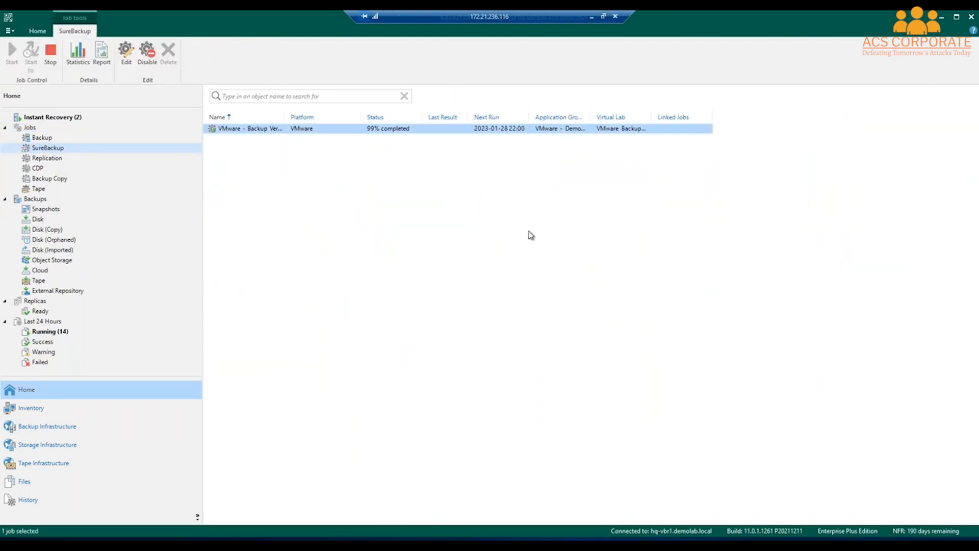
left_click(101, 52)
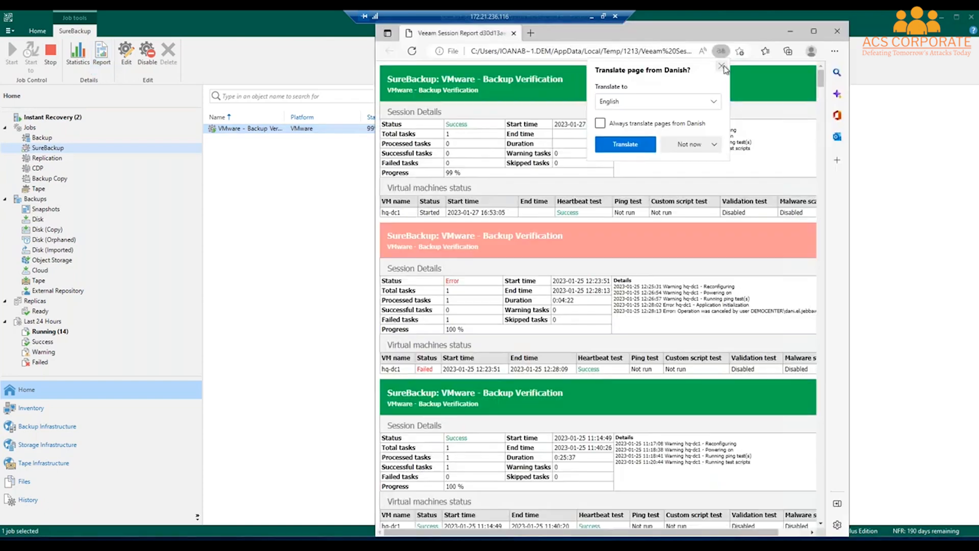
left_click(685, 145)
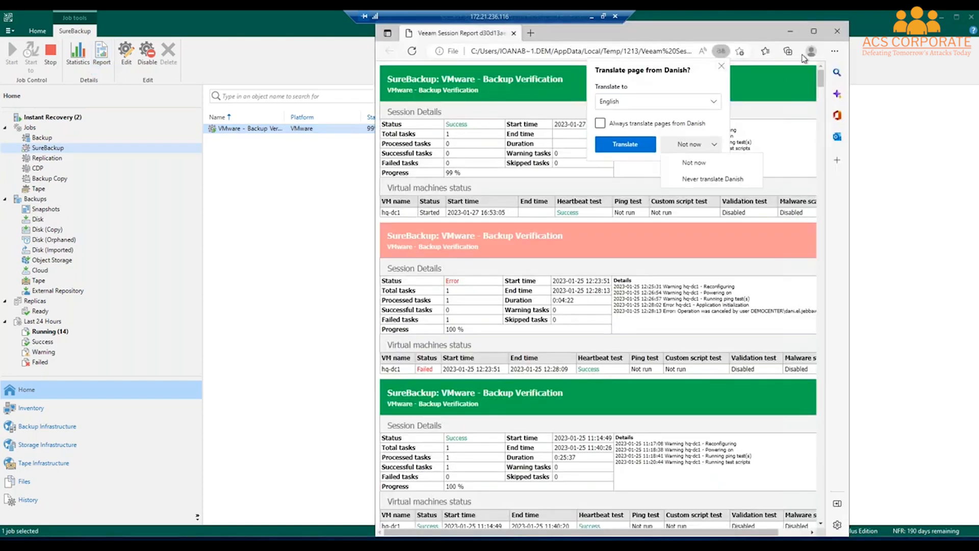
left_click(688, 163)
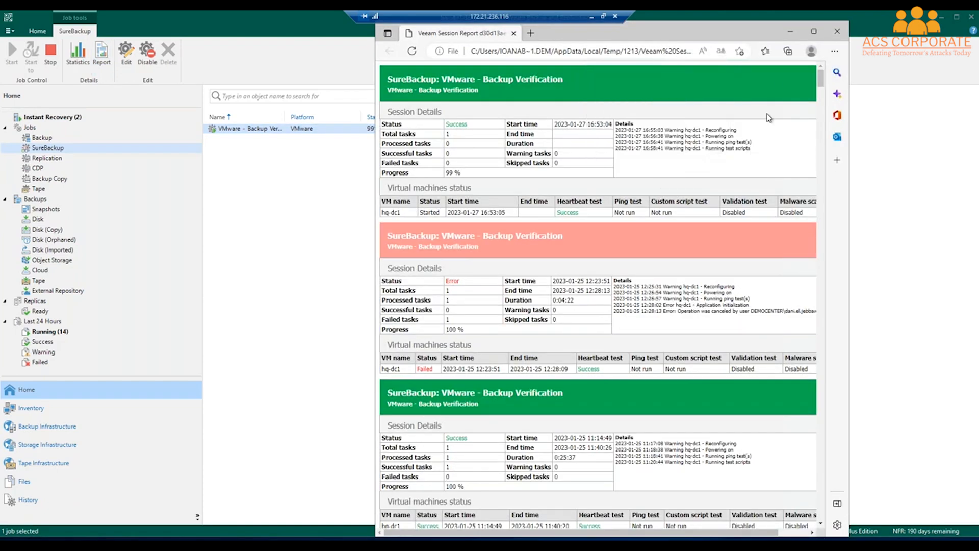
Step: Enlarge the session report and examine the ping, custom script, validation and malware scan tests for hq-dc1 in the latest session
left_click(814, 31)
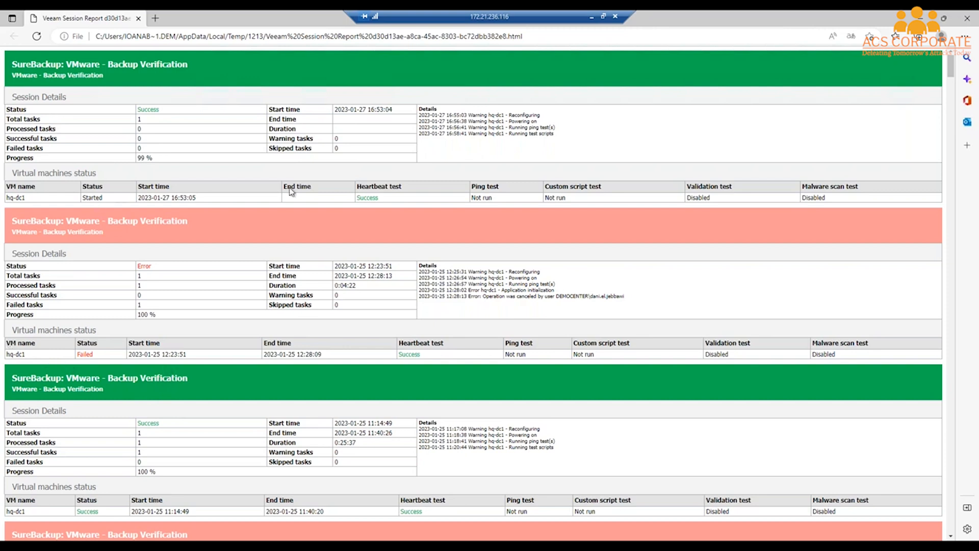
left_click_drag(479, 197, 493, 198)
left_click(566, 200)
left_click_drag(710, 198, 687, 199)
left_click(810, 203)
left_click_drag(803, 199, 825, 198)
left_click(787, 258)
Step: Review the earlier Backup Verification sessions, examining the logged details of the 2023-01-24 session, and return to the latest session
scroll(99, 310, "down", 2)
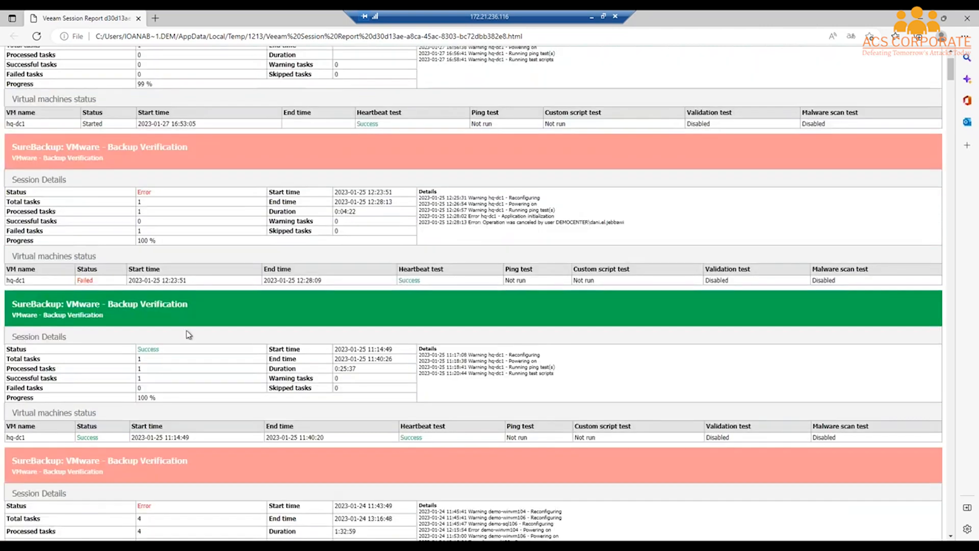
scroll(188, 336, "down", 2)
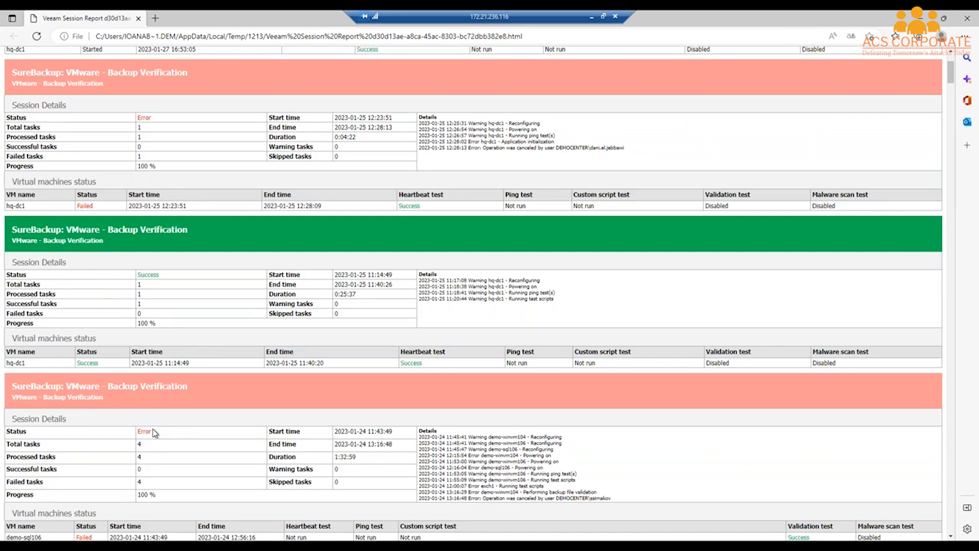
scroll(370, 437, "down", 2)
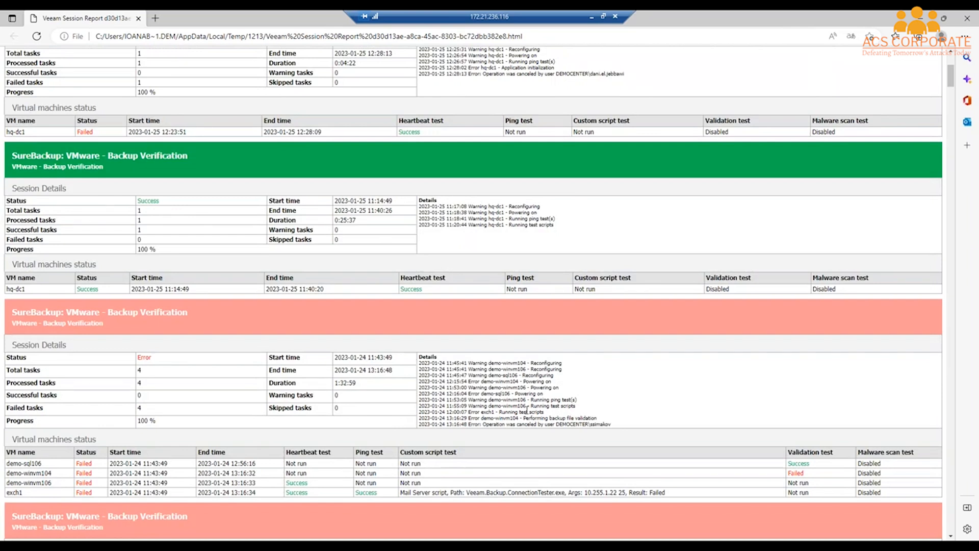
left_click_drag(620, 426, 475, 404)
left_click_drag(472, 395, 414, 359)
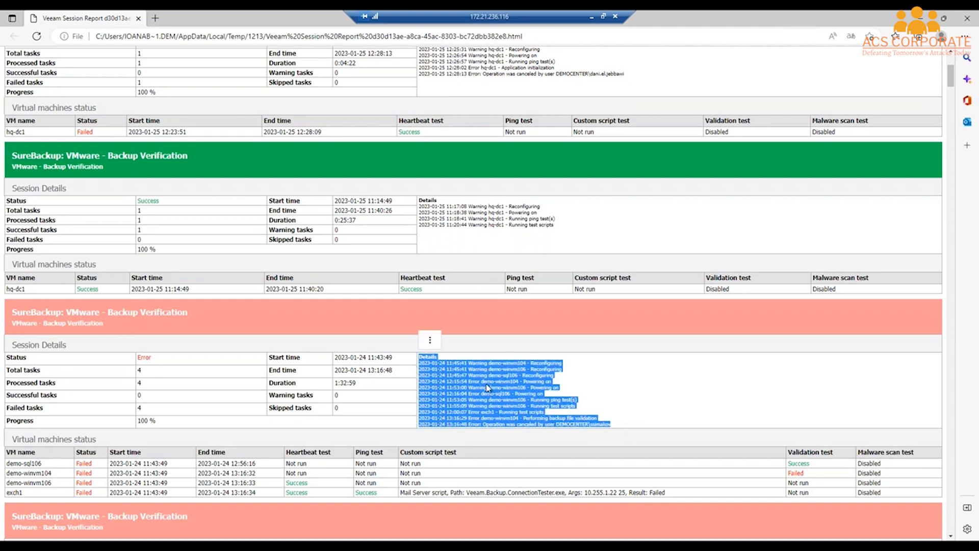
left_click(454, 398)
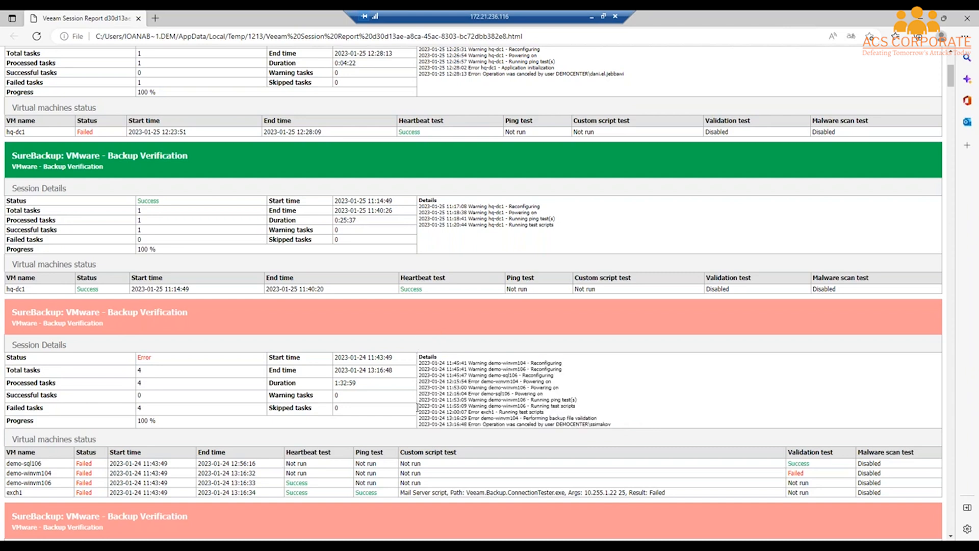
scroll(413, 408, "up", 4)
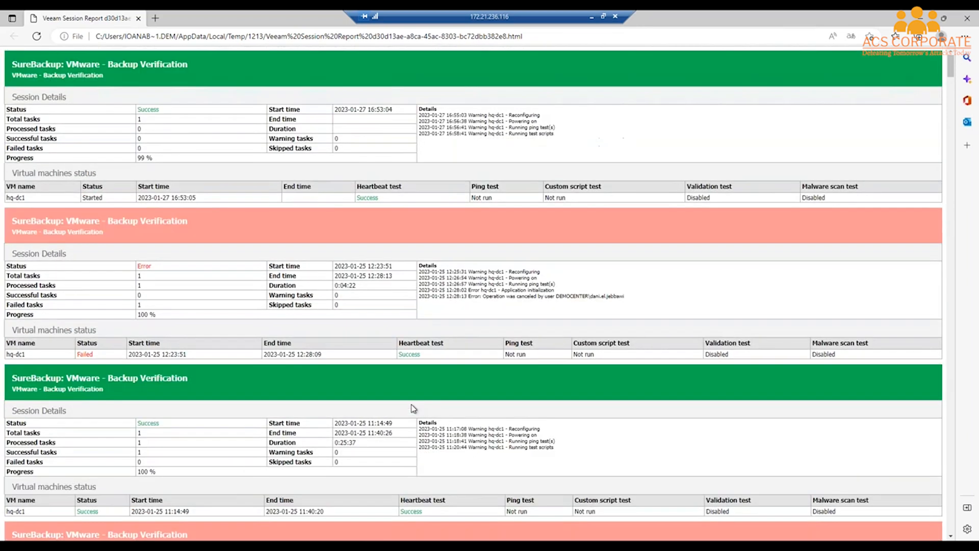